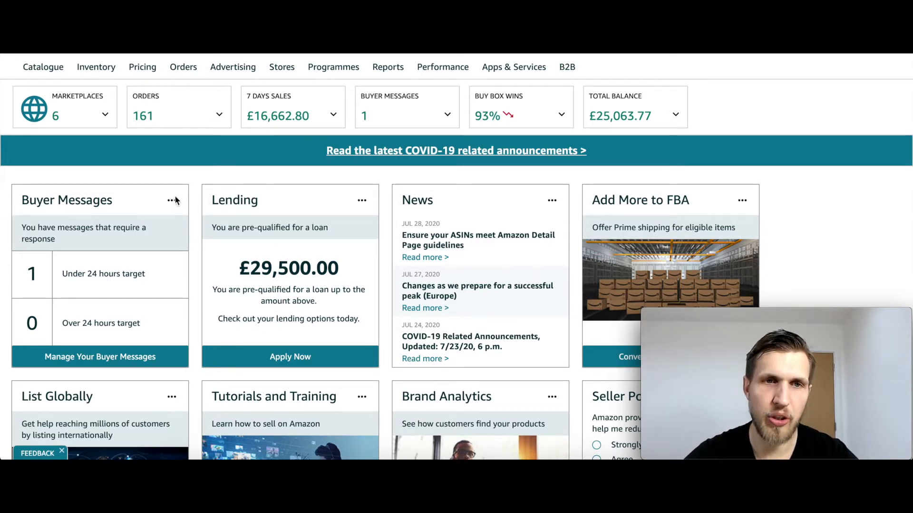
Step: Start adding a new catalogue product, choosing the option for a product not sold on Amazon
mouse_move(53, 76)
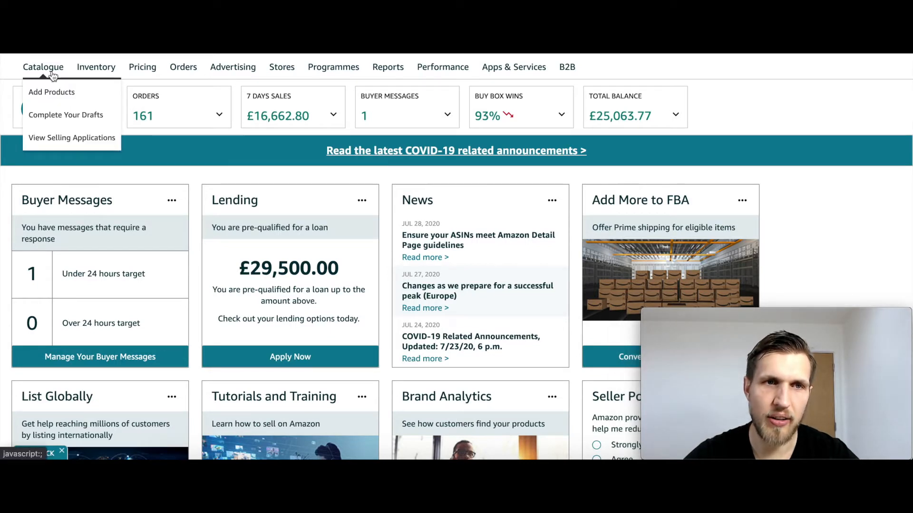
left_click(52, 93)
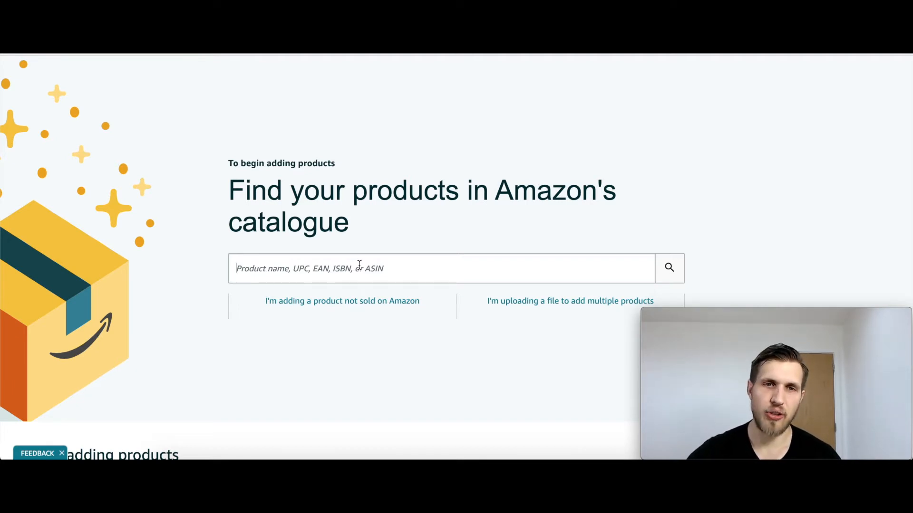
left_click(352, 302)
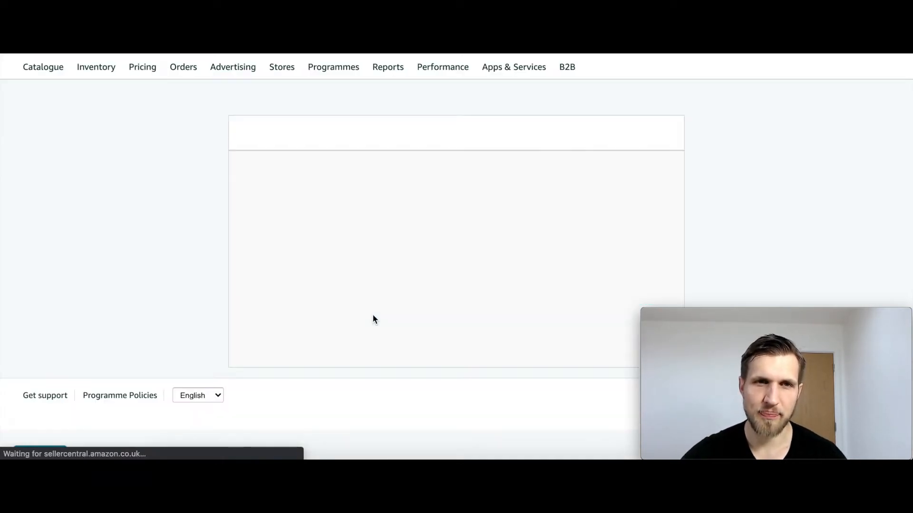
Step: Look through the list of top-level product categories available for the new listing
scroll(373, 320, "down", 1)
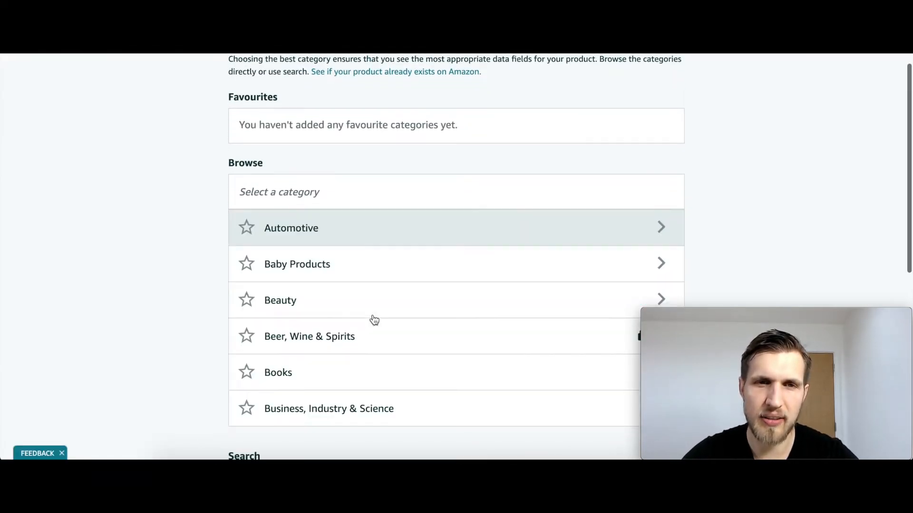
scroll(373, 320, "up", 1)
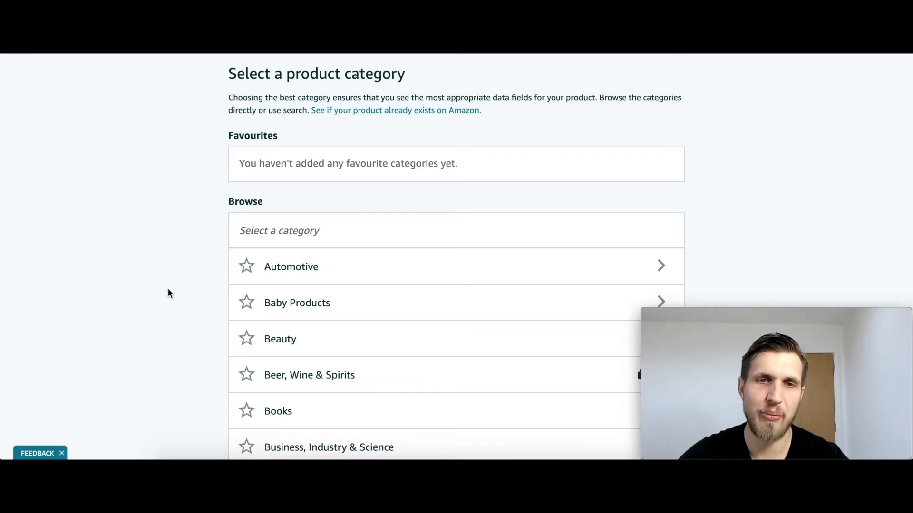
scroll(168, 290, "down", 2)
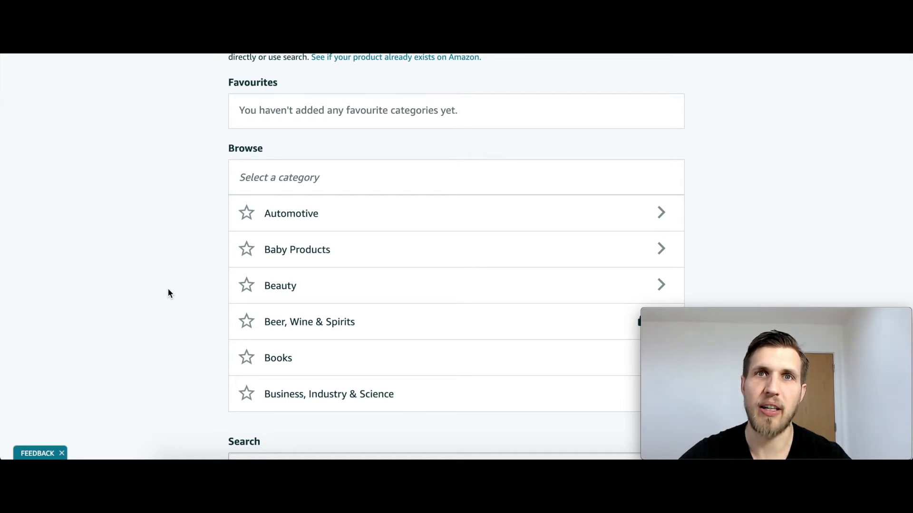
scroll(285, 290, "down", 1)
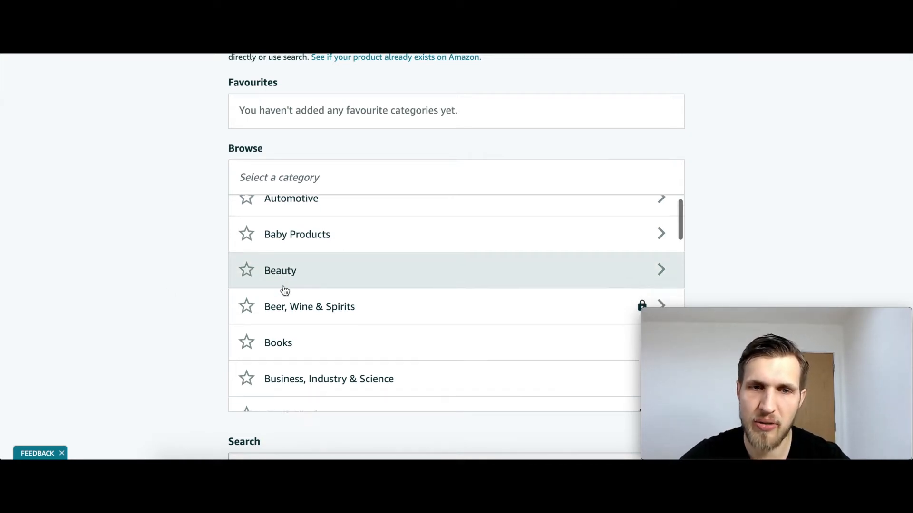
scroll(285, 290, "down", 5)
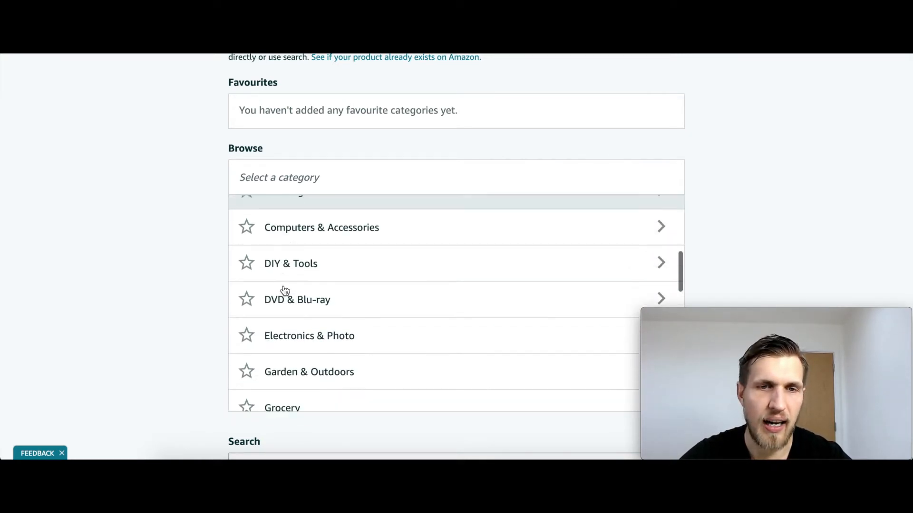
scroll(283, 309, "down", 2)
scroll(304, 318, "down", 2)
scroll(304, 318, "down", 3)
scroll(306, 301, "down", 2)
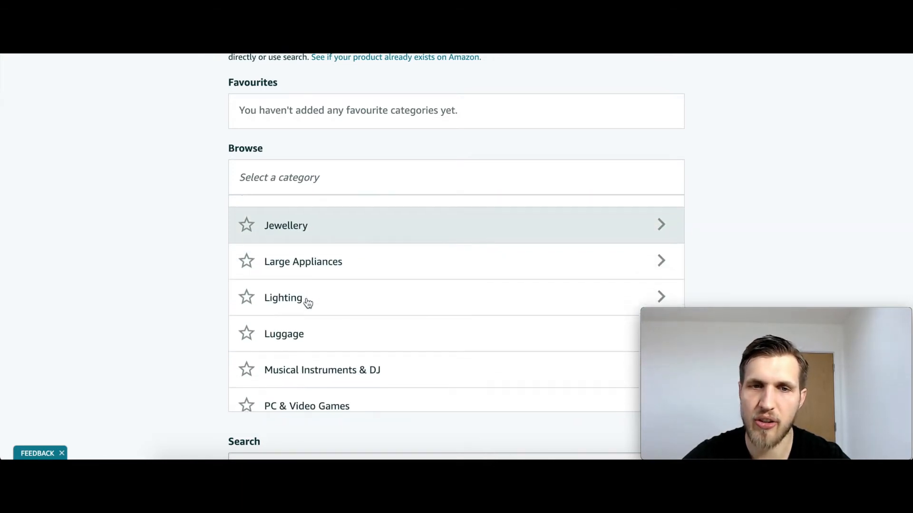
scroll(308, 300, "up", 10)
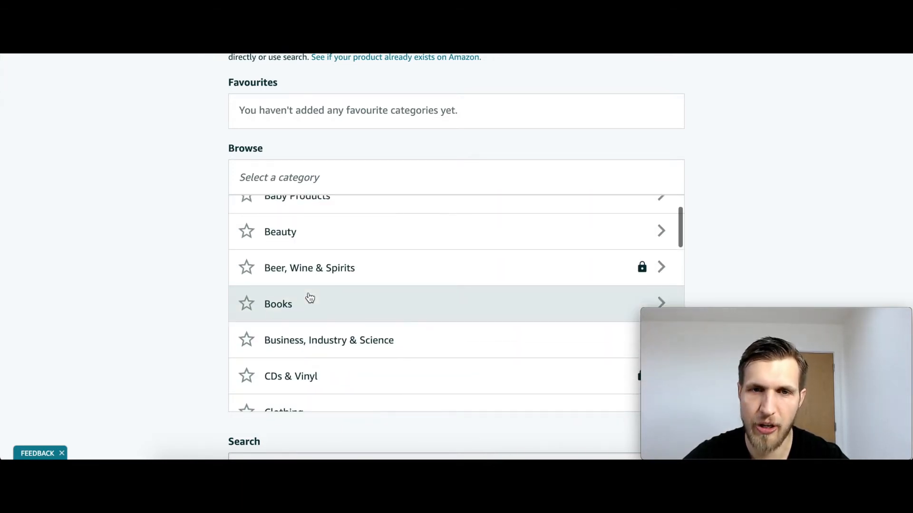
Step: Select the product category Beauty > Bath & Body > Cleansers > Shower Gels
scroll(309, 298, "up", 1)
left_click(312, 275)
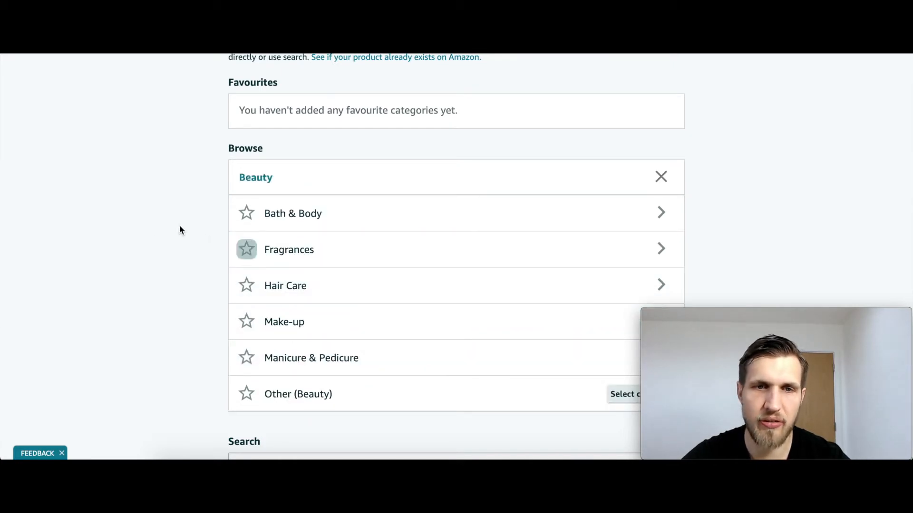
left_click(306, 215)
scroll(318, 282, "down", 1)
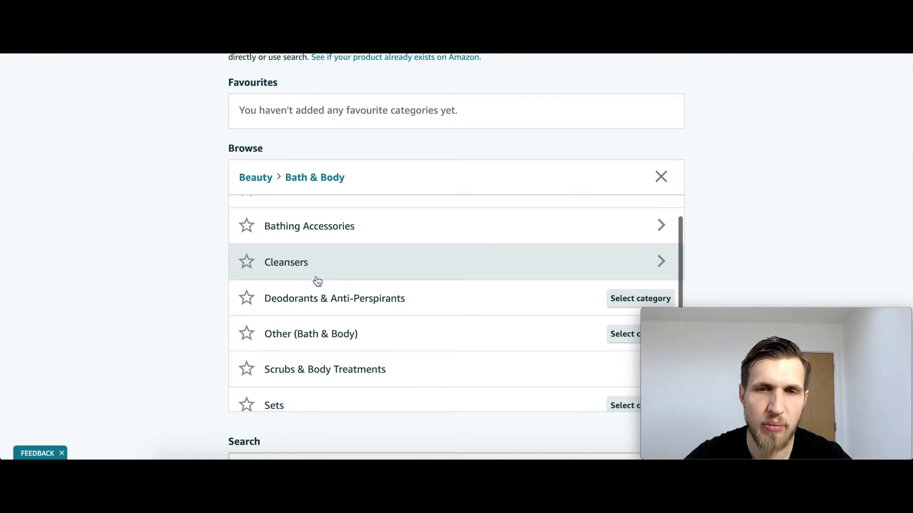
scroll(314, 275, "up", 1)
left_click(312, 271)
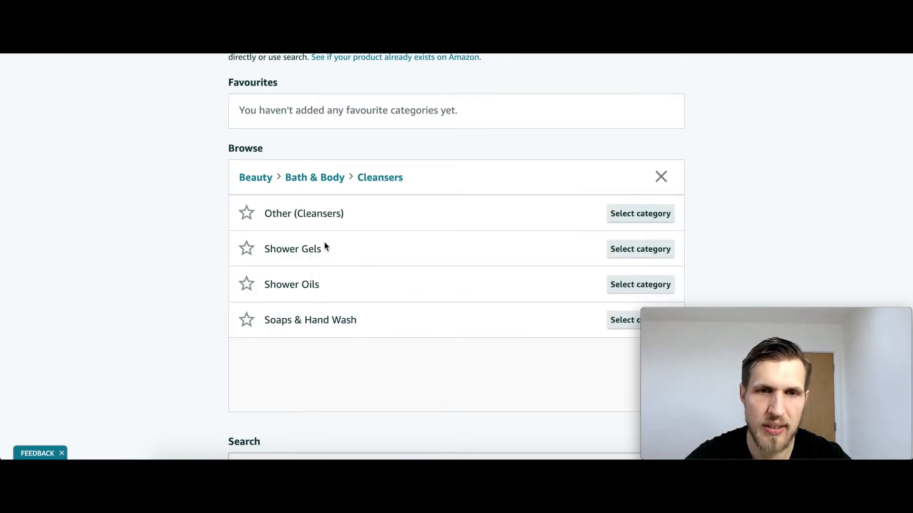
left_click(620, 247)
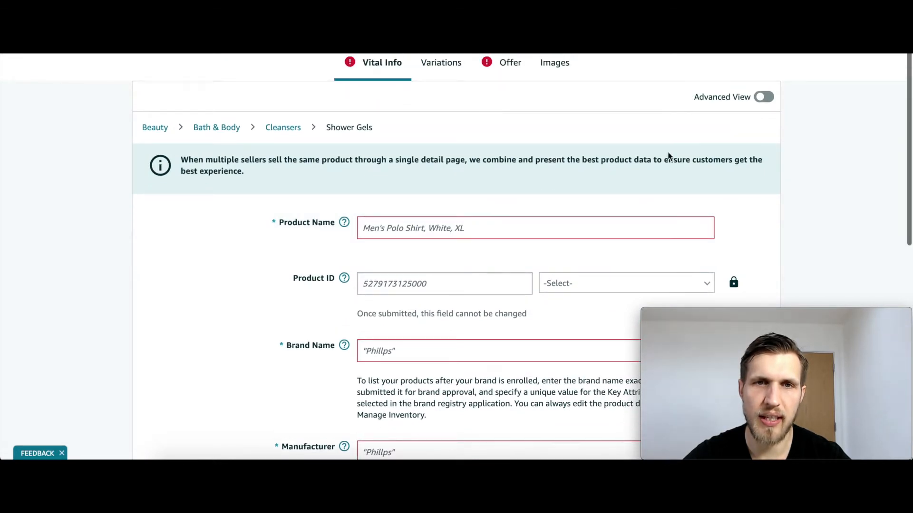
Step: Turn on Advanced View for the listing form and enter "Shower Gel" as the product name
left_click(766, 99)
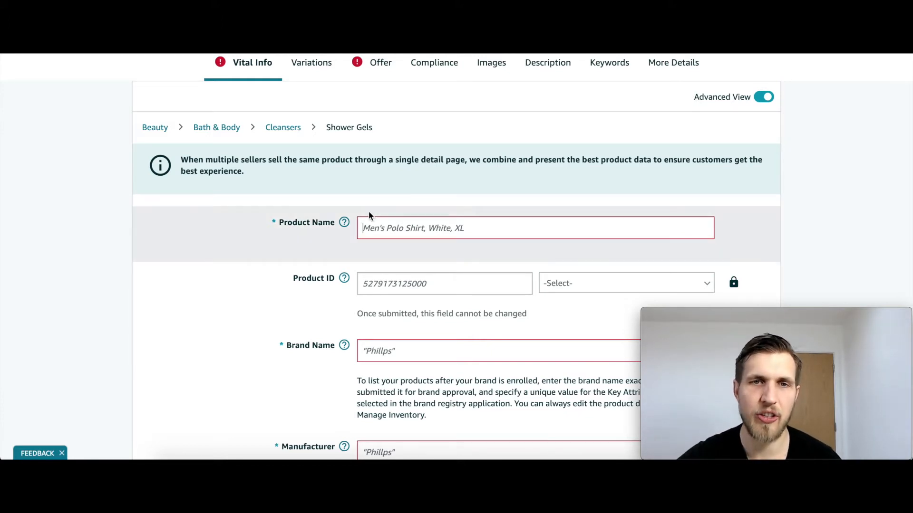
mouse_move(345, 221)
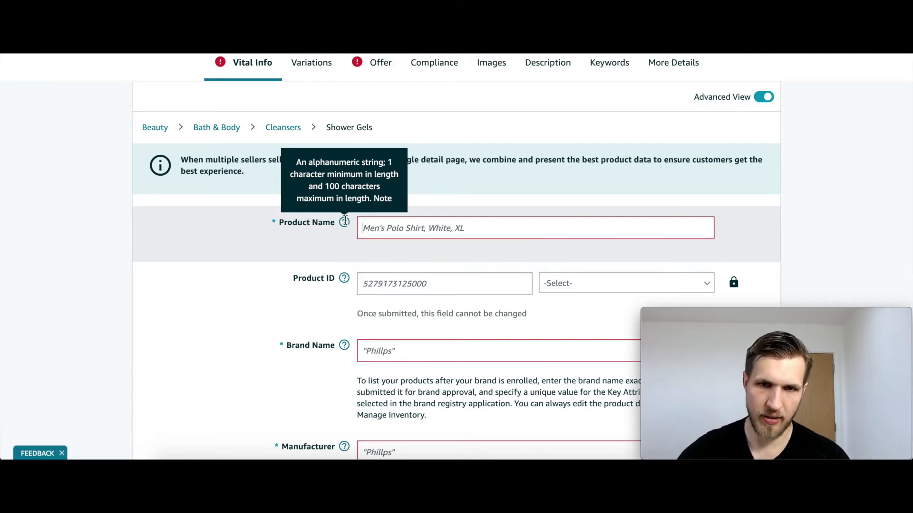
type("Shower ")
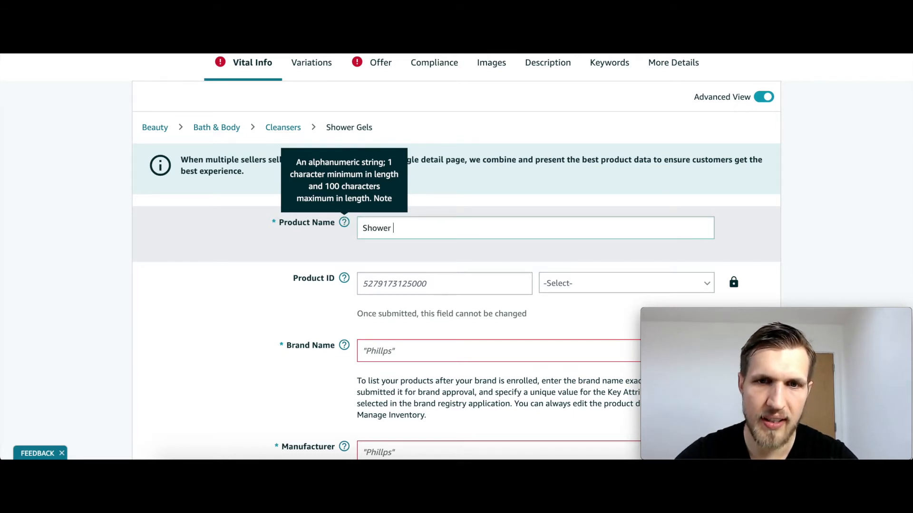
type("Gel")
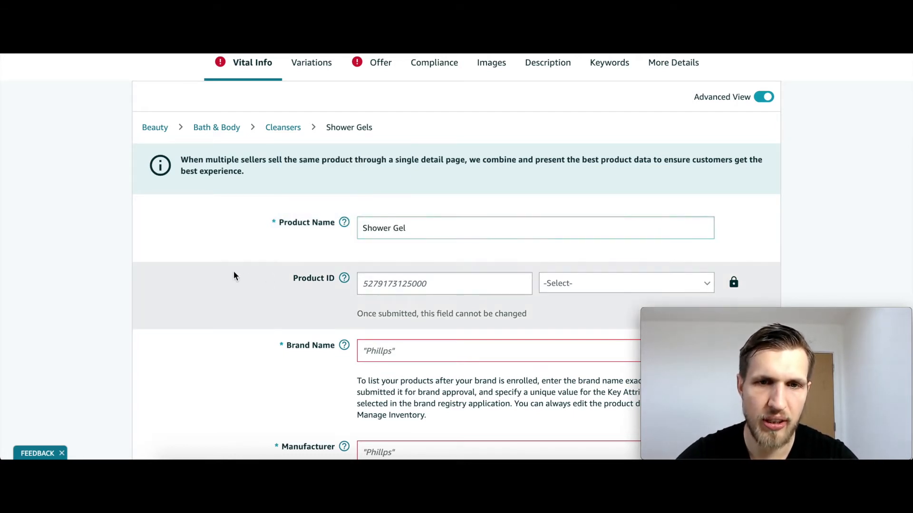
Step: Look over the Product ID field and the remaining Vital Info fields of the listing form
scroll(231, 285, "down", 1)
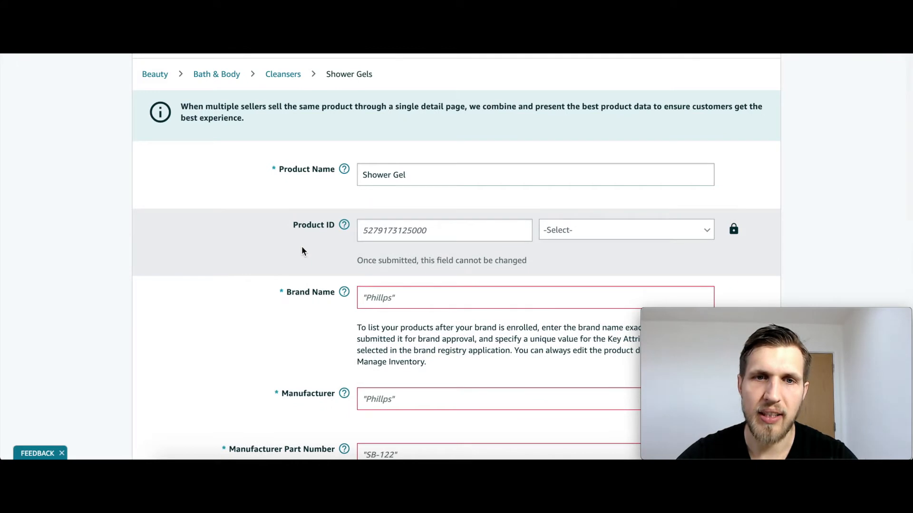
left_click(367, 229)
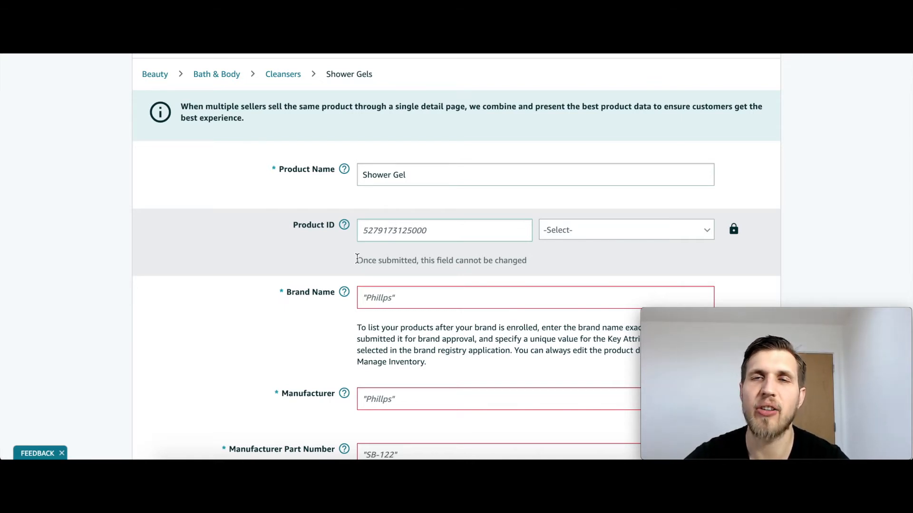
scroll(356, 258, "down", 8)
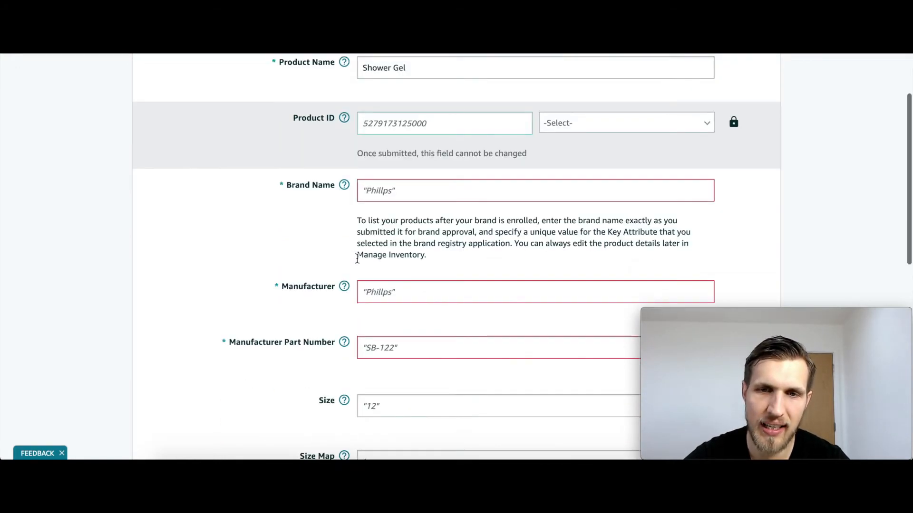
scroll(357, 261, "down", 5)
left_click(740, 275)
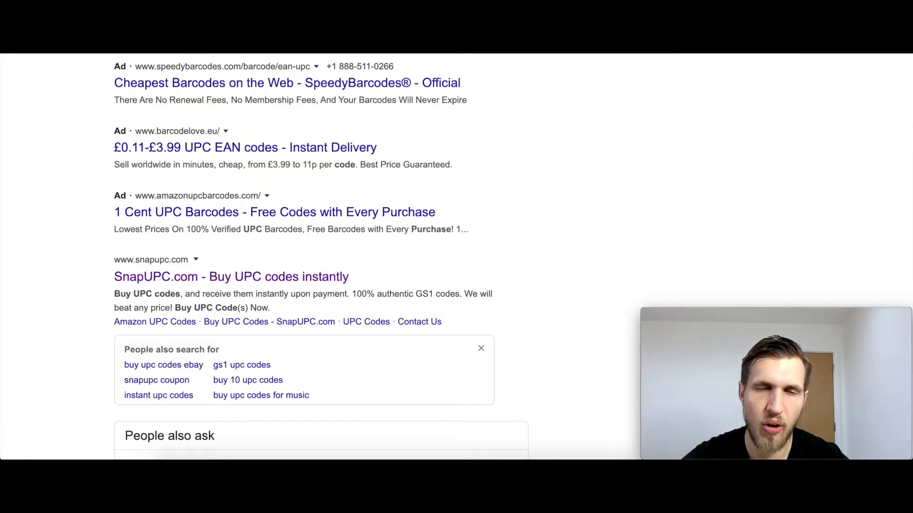
Step: Open SnapUPC.com from the Google results for "buy upc codes" and add a UPC barcode to the cart
scroll(292, 170, "up", 5)
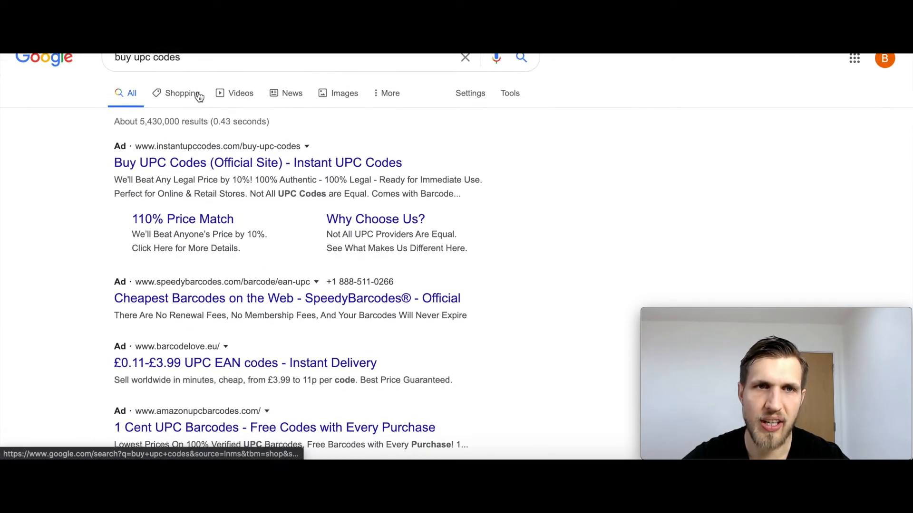
scroll(200, 184, "down", 5)
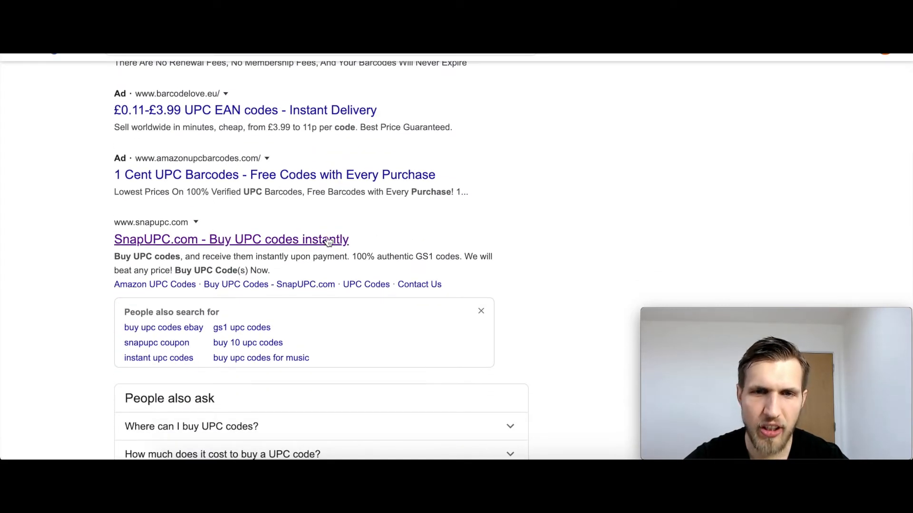
left_click(275, 240)
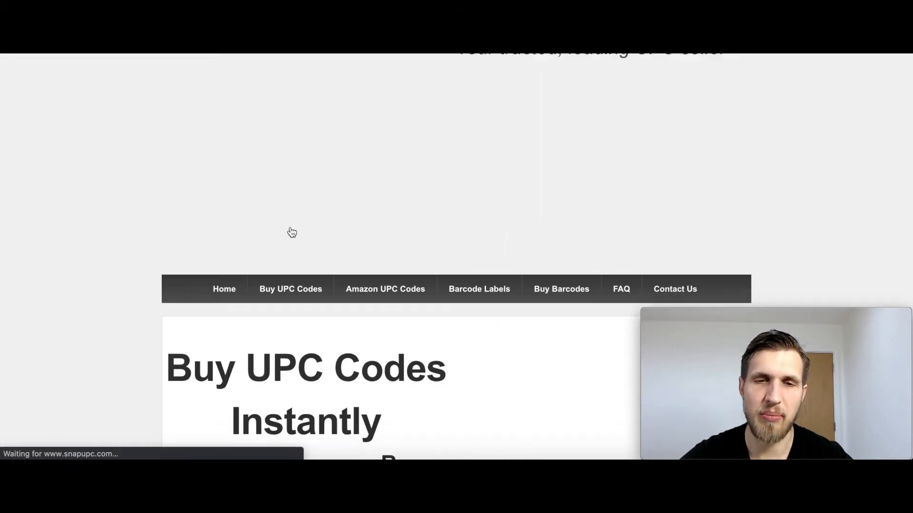
scroll(292, 233, "down", 7)
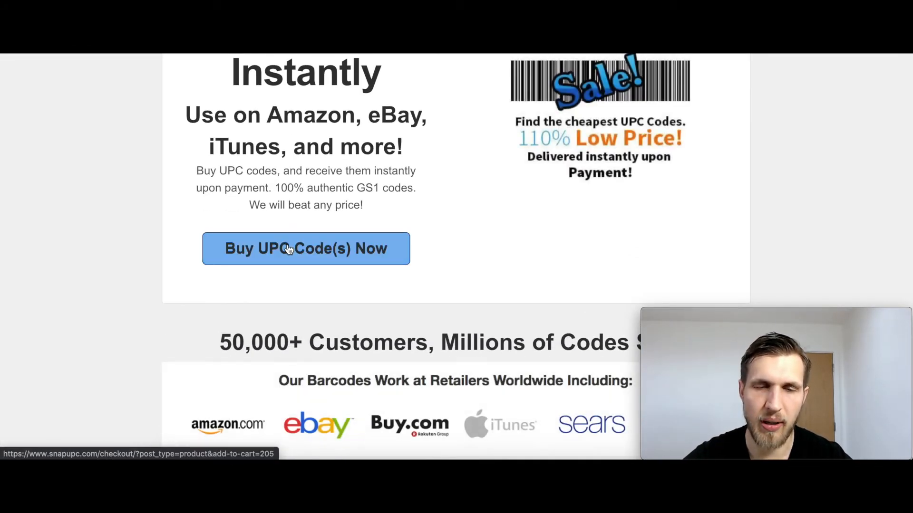
left_click(288, 249)
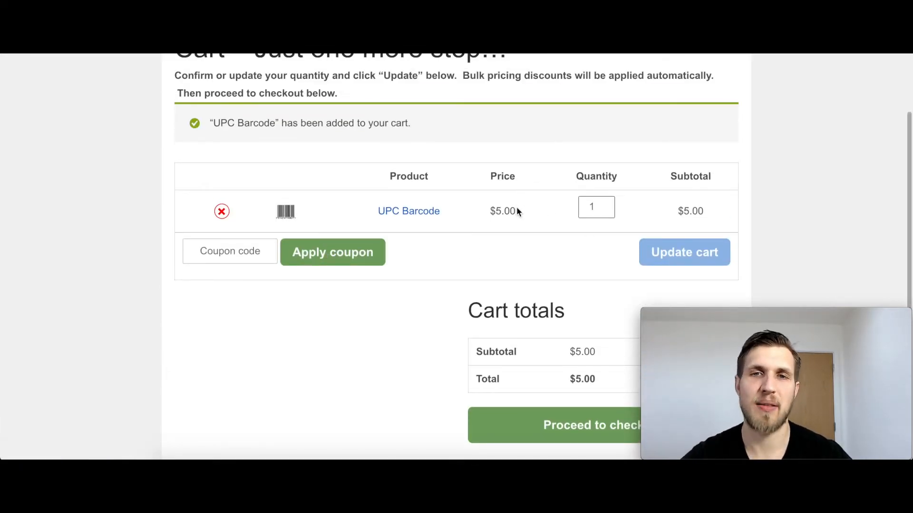
Step: Set the UPC Barcode quantity to 100, update the cart and review the resulting bulk price
left_click(592, 212)
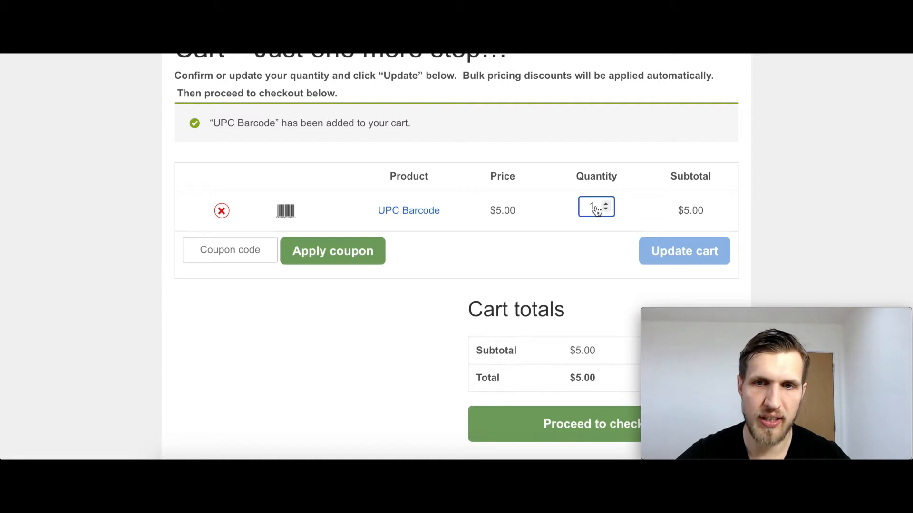
type("00")
left_click(584, 257)
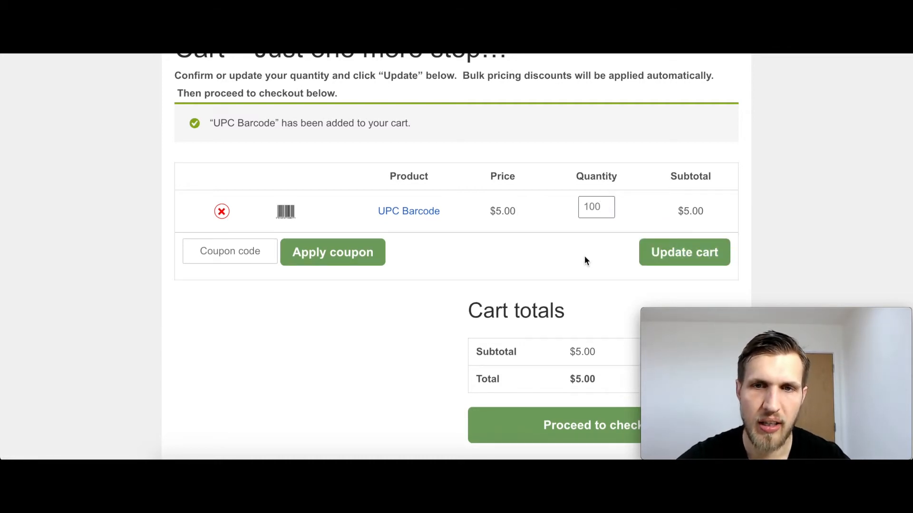
left_click(642, 257)
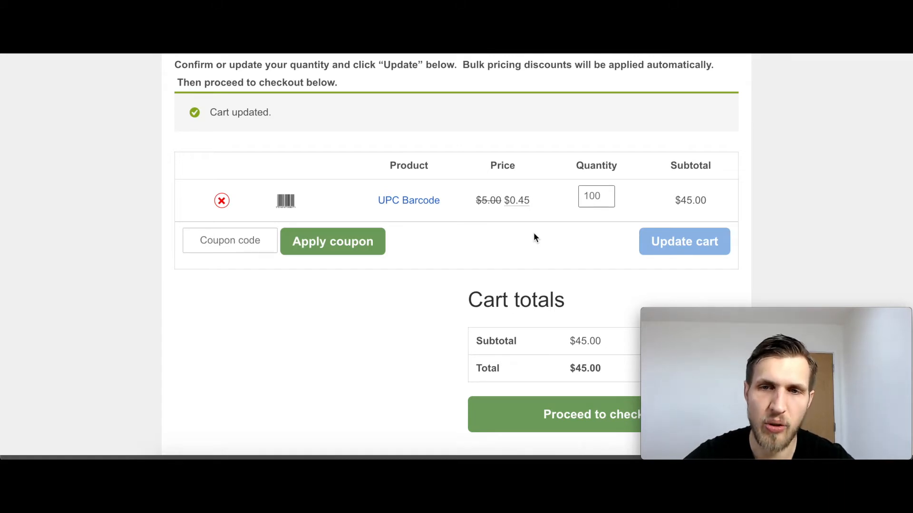
scroll(534, 233, "down", 2)
scroll(538, 252, "up", 2)
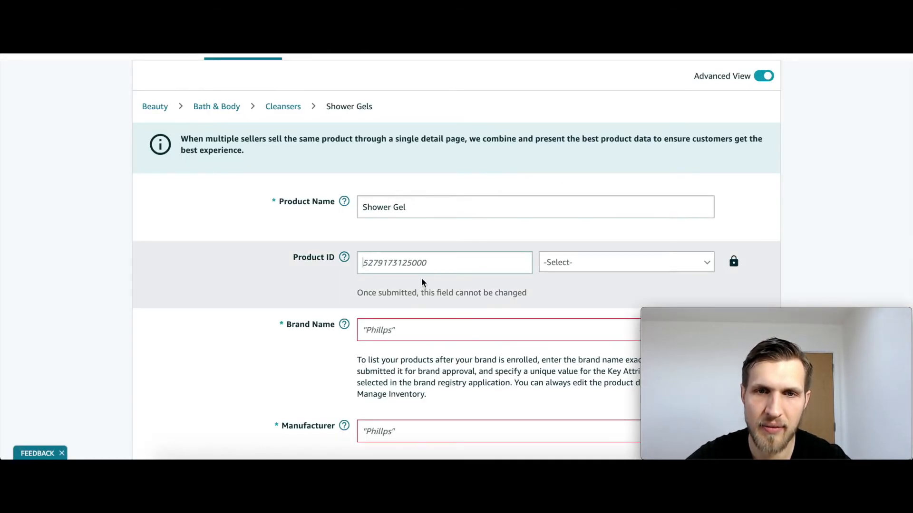
Step: Back in the Amazon listing form, enter 526262523 as the Product ID and set its type to UPC
left_click(424, 263)
type("526262523")
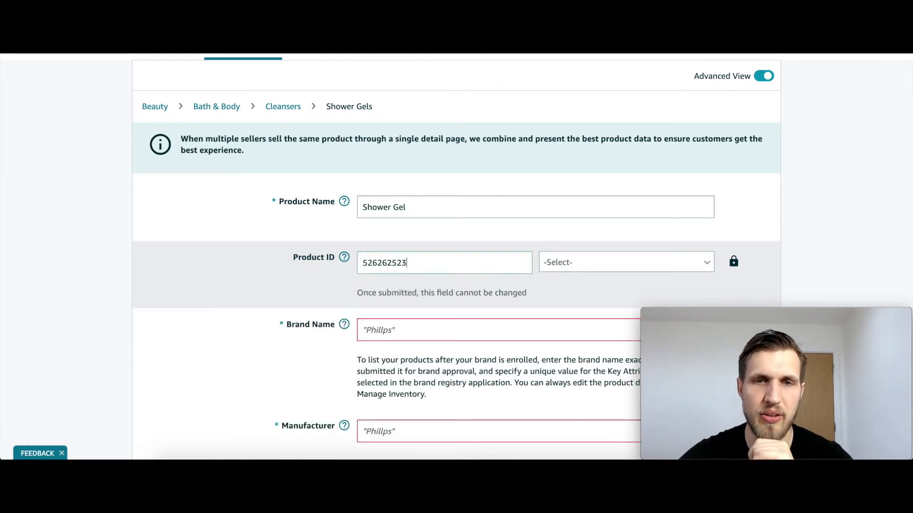
left_click(567, 272)
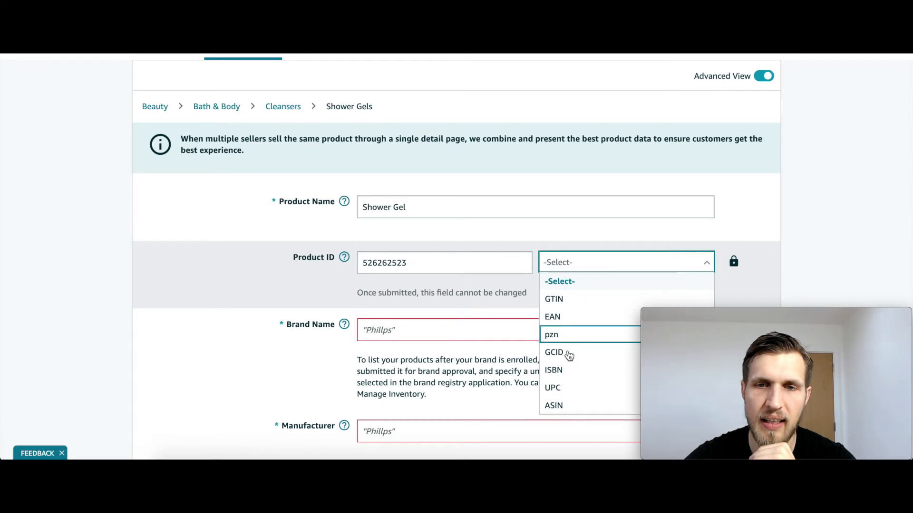
left_click(566, 389)
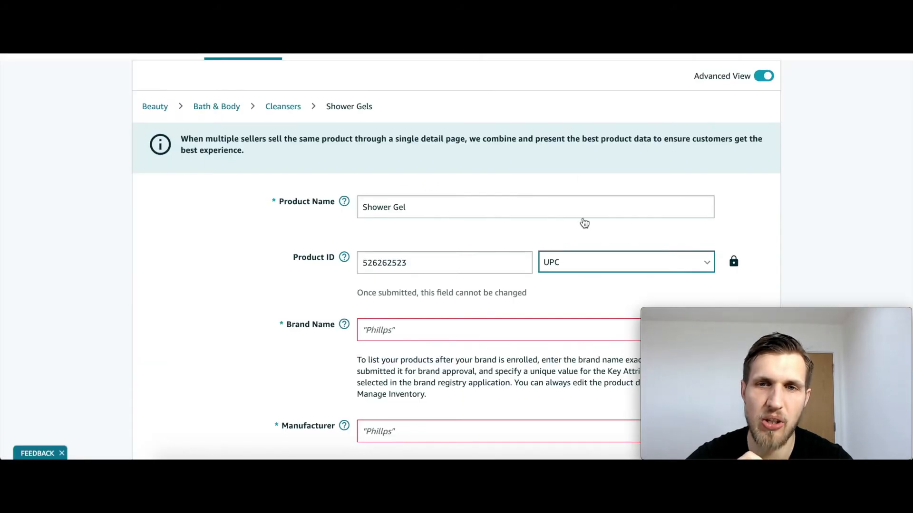
left_click(493, 302)
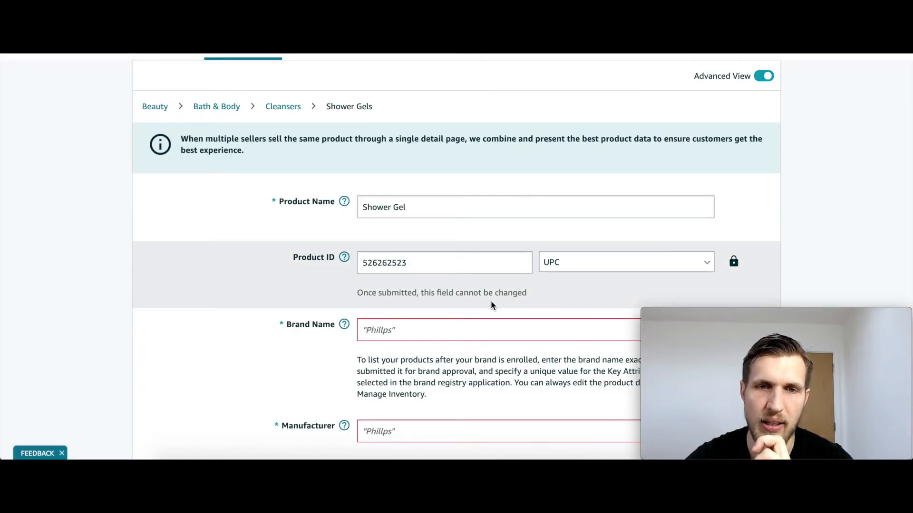
Step: Try N/A, Test and NA as the Brand Name, and leave the field empty
scroll(193, 332, "down", 2)
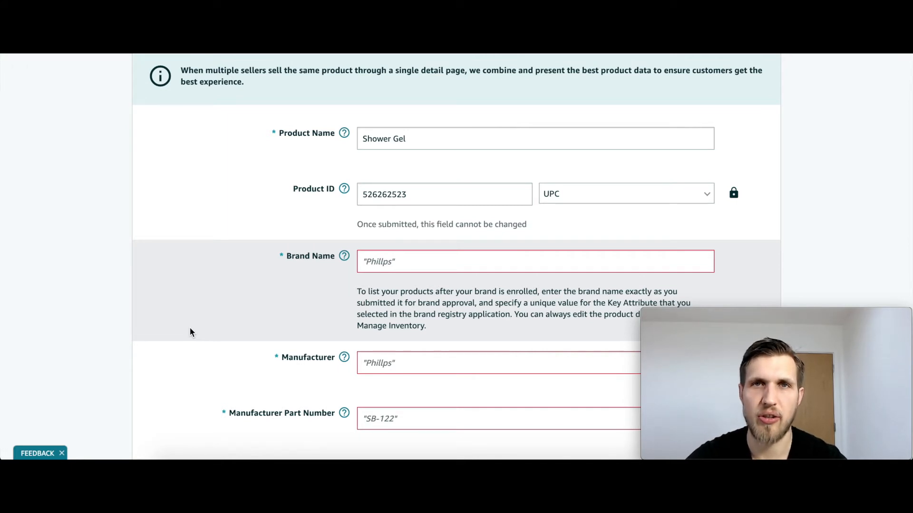
left_click(685, 264)
type("N")
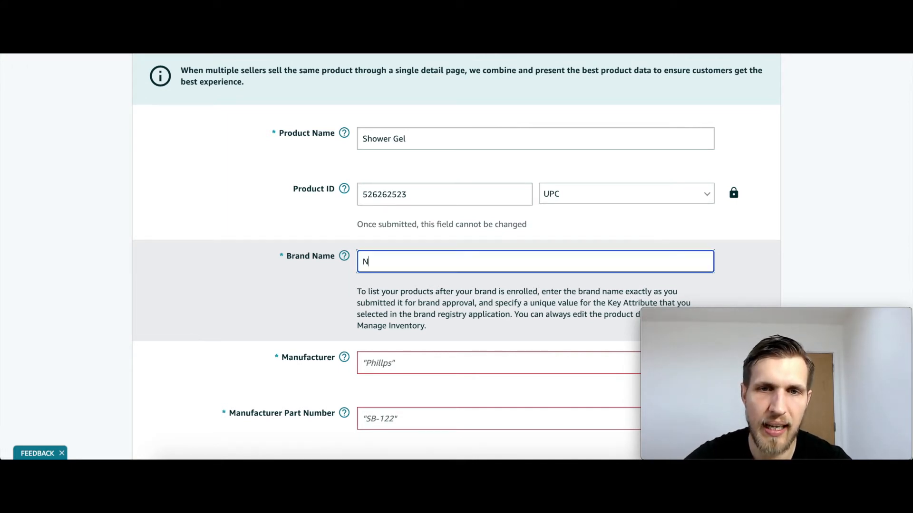
type("/A")
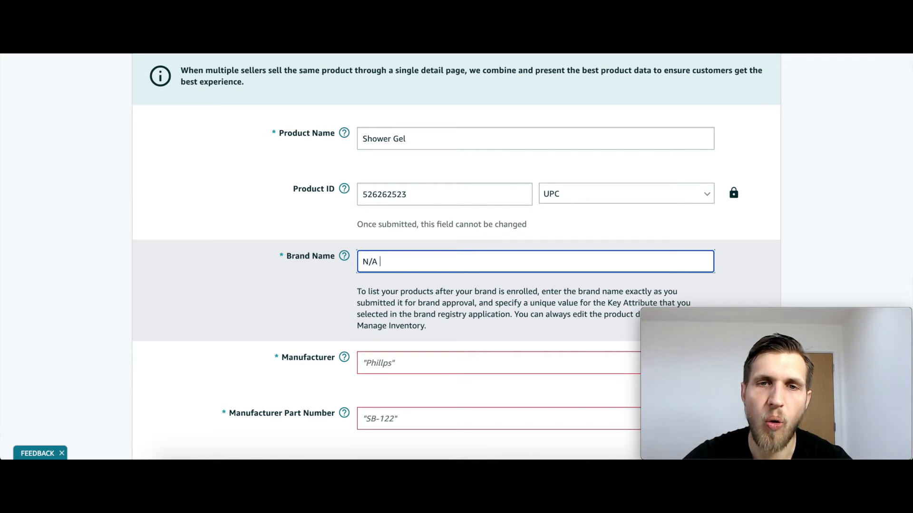
key("BackSpace")
key("BackSpace")
key("BackSpace")
type("Test")
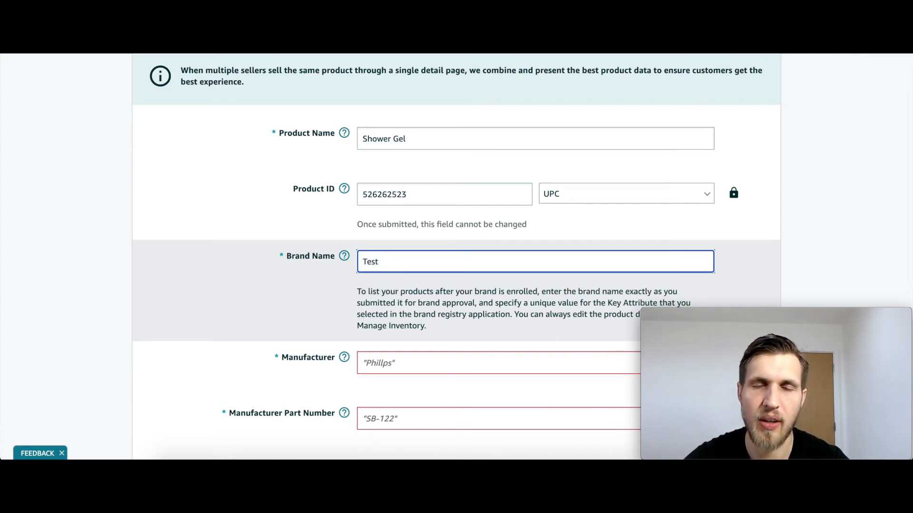
key("BackSpace")
key("BackSpace")
key("BackSpace")
key("BackSpace")
type("N/A")
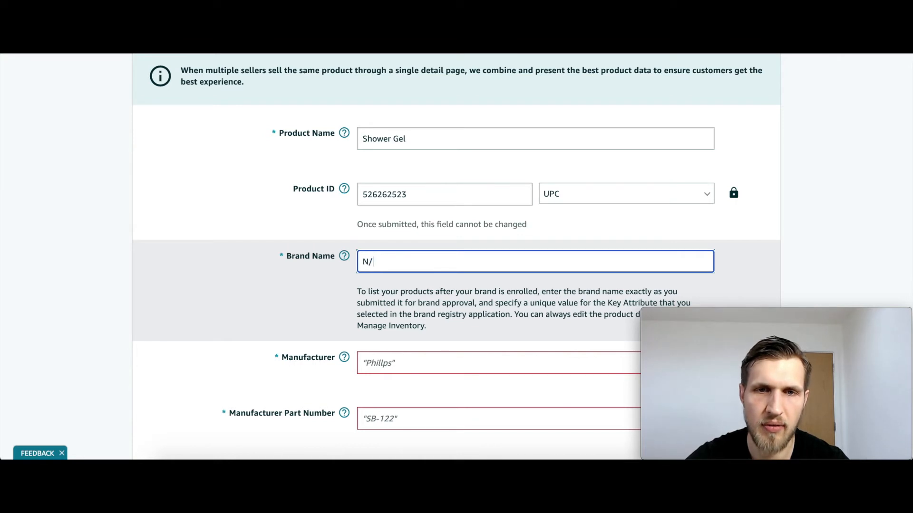
key("BackSpace")
key("BackSpace")
type("A")
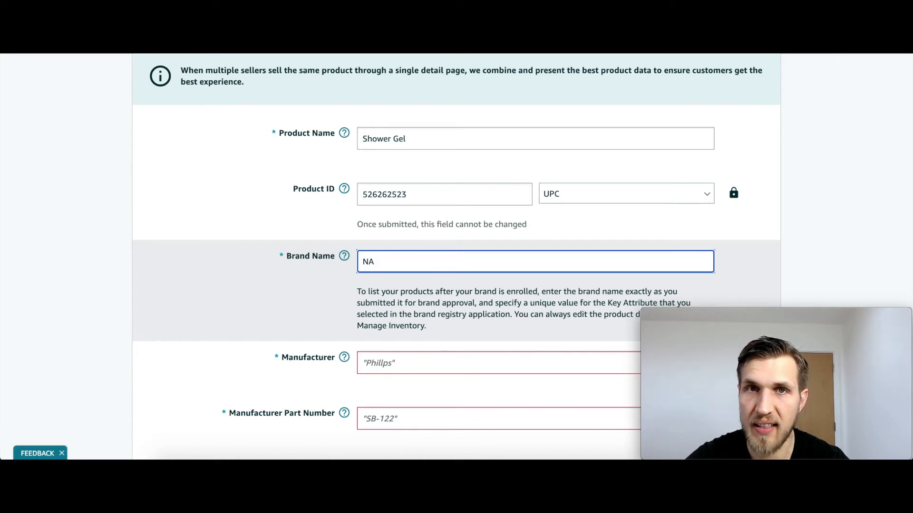
key("BackSpace")
key("BackSpace")
type("Test")
key("BackSpace")
key("BackSpace")
key("BackSpace")
key("BackSpace")
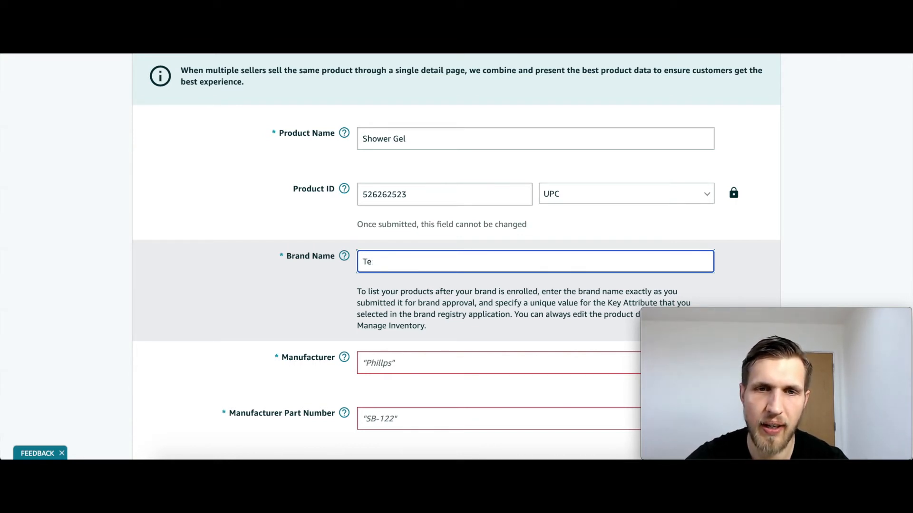
left_click(783, 258)
scroll(784, 257, "down", 1)
scroll(783, 261, "down", 2)
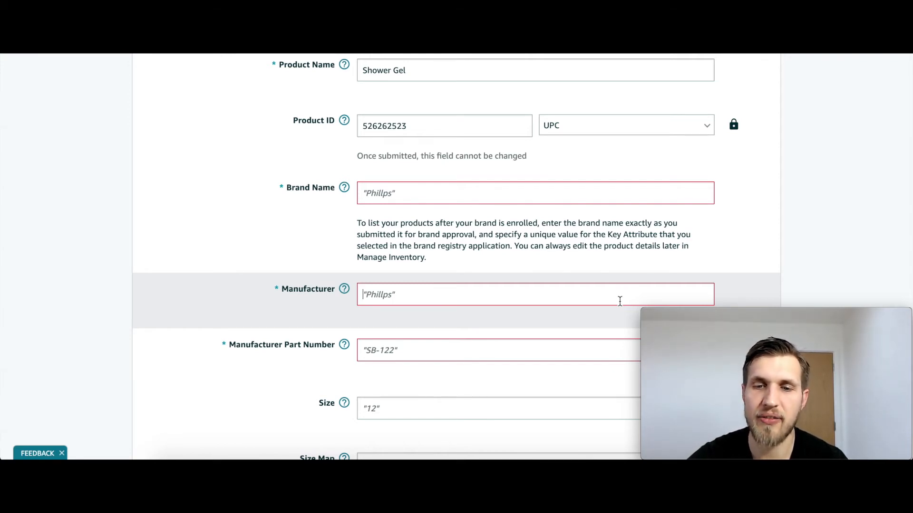
Step: Try NA and Test as the Manufacturer, and clear the field again
left_click(619, 301)
type("NA")
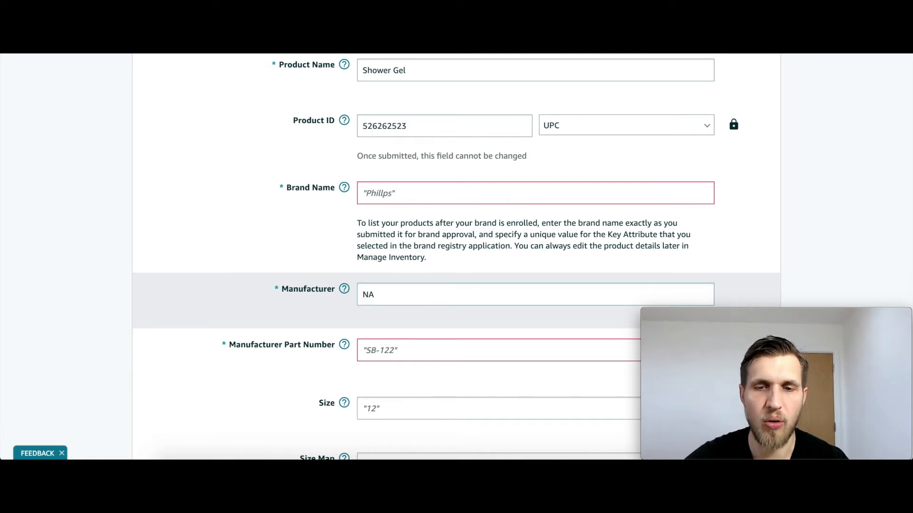
key("BackSpace")
key("BackSpace")
type("Test")
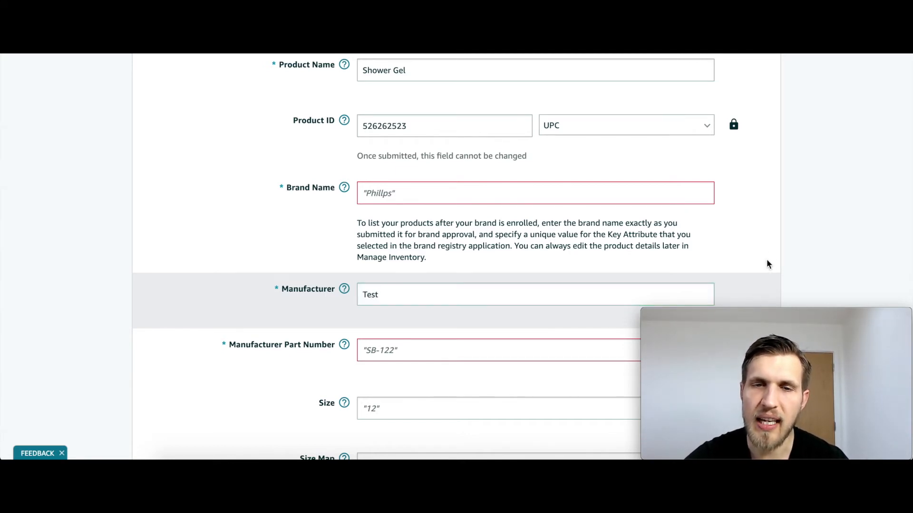
scroll(766, 262, "down", 1)
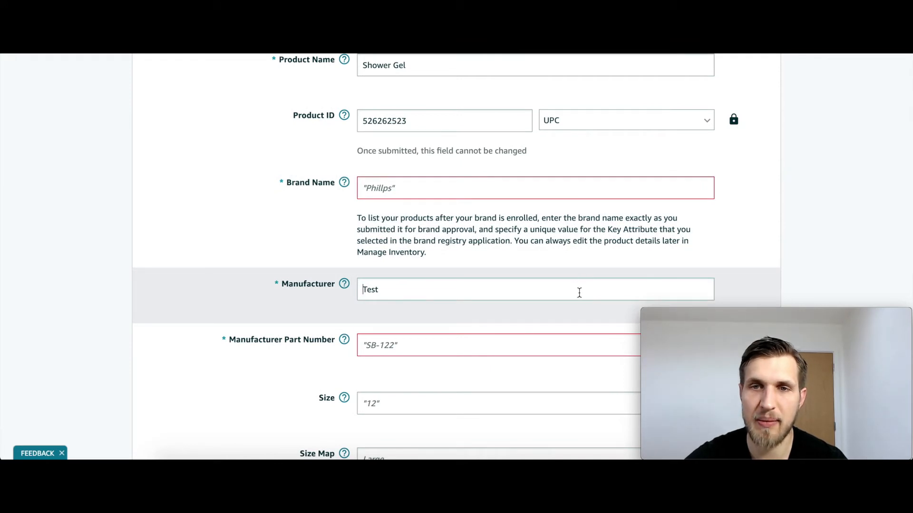
key("BackSpace")
key("BackSpace")
key("BackSpace")
key("BackSpace")
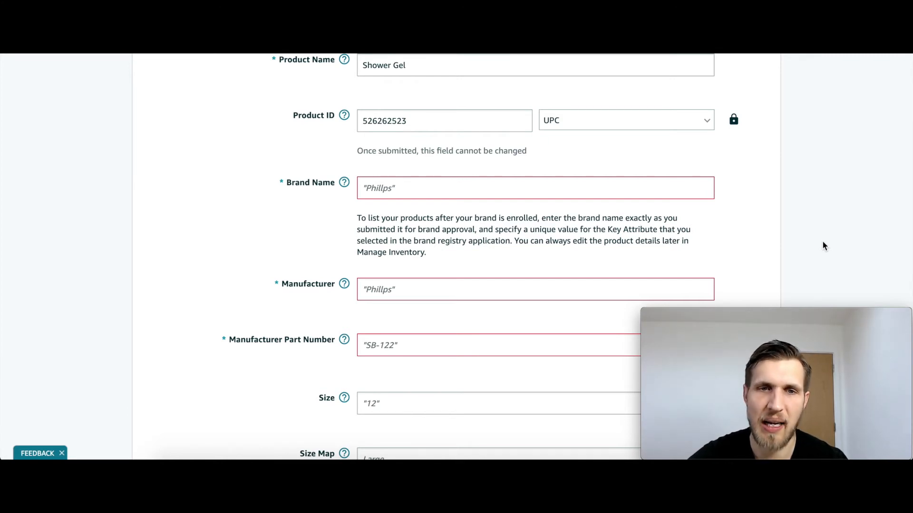
Step: Enter 25523523 as the Manufacturer Part Number
scroll(547, 315, "down", 2)
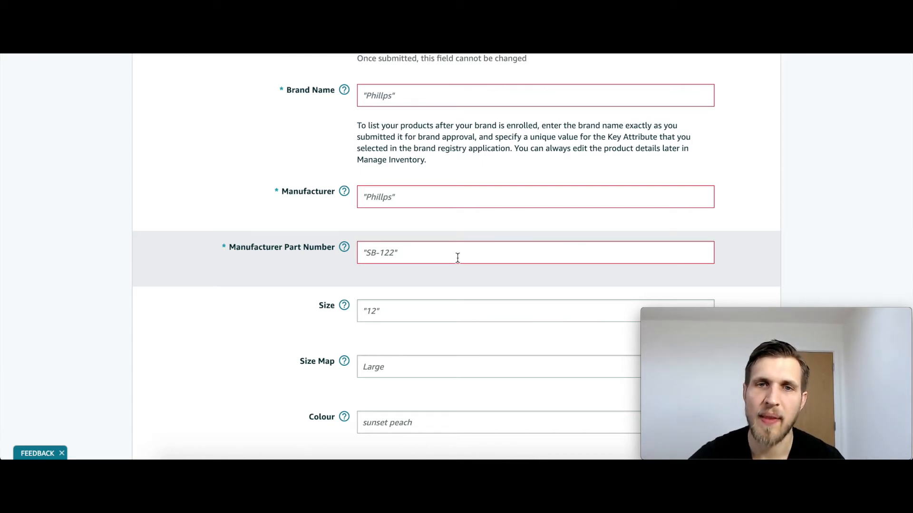
type("255")
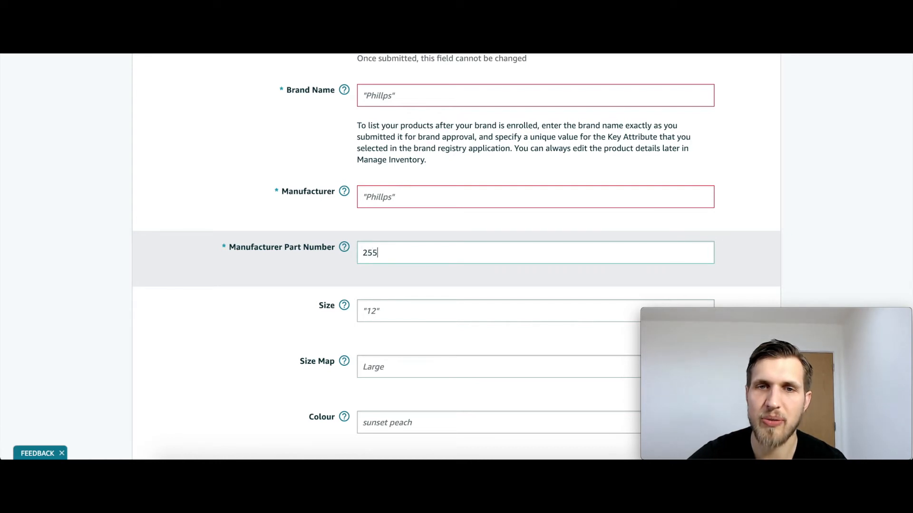
type("23523")
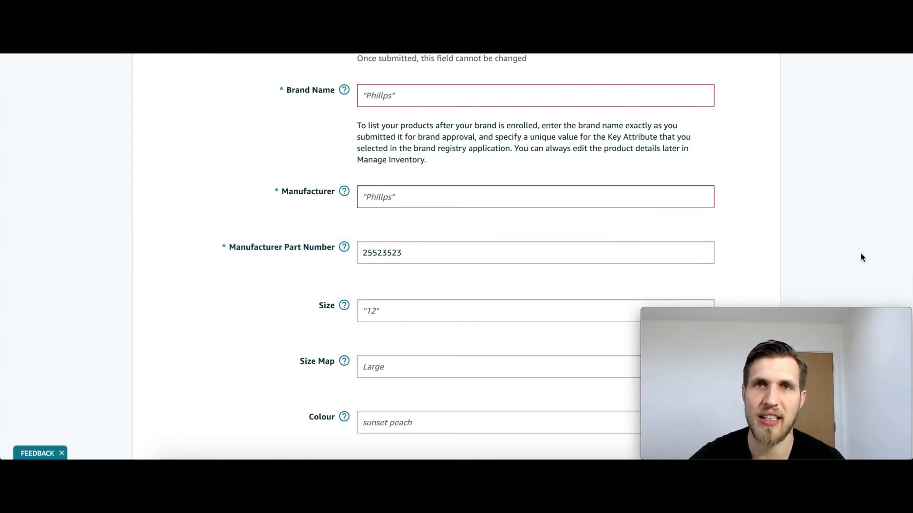
Step: Look over the Vital Info fields and the available Variations Theme options without choosing a theme
scroll(862, 257, "up", 1)
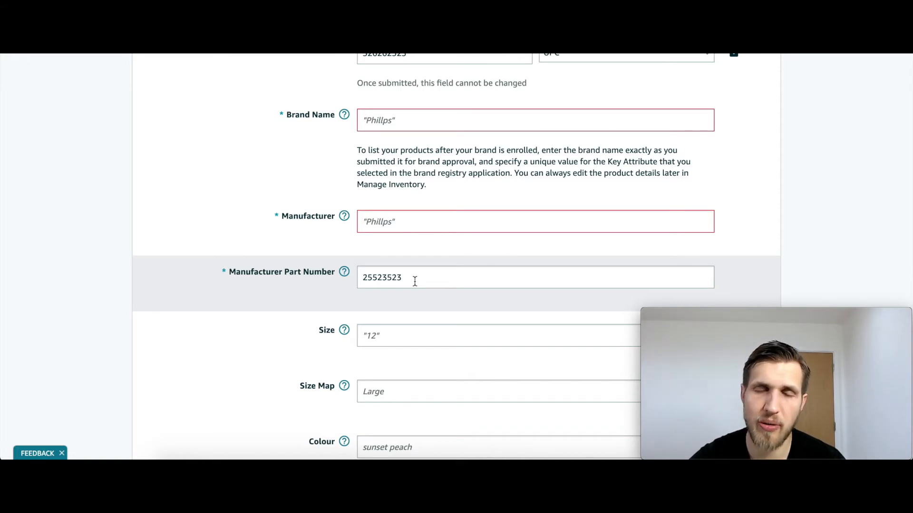
scroll(187, 190, "up", 1)
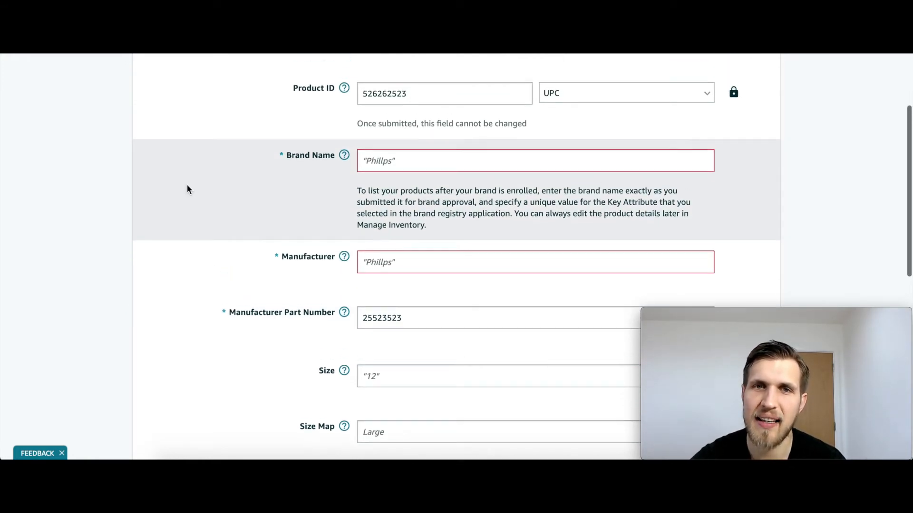
scroll(187, 185, "up", 5)
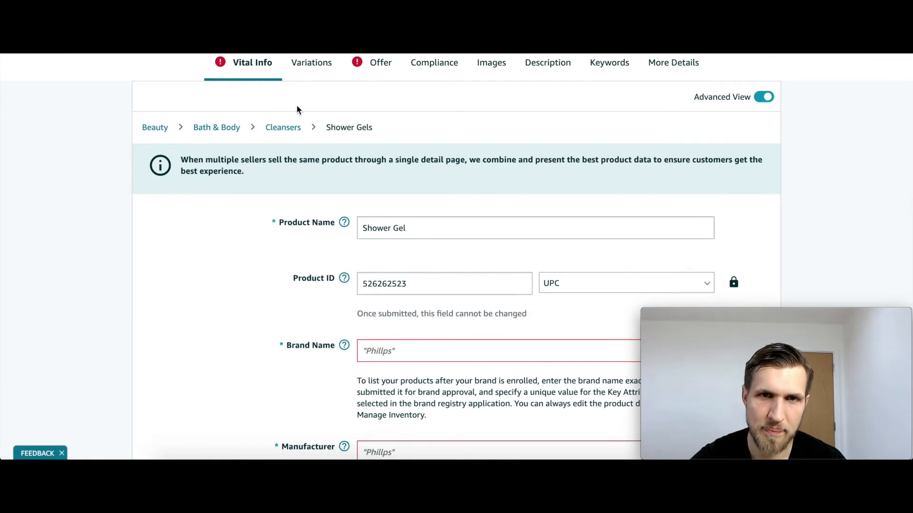
scroll(356, 148, "down", 12)
scroll(356, 148, "up", 11)
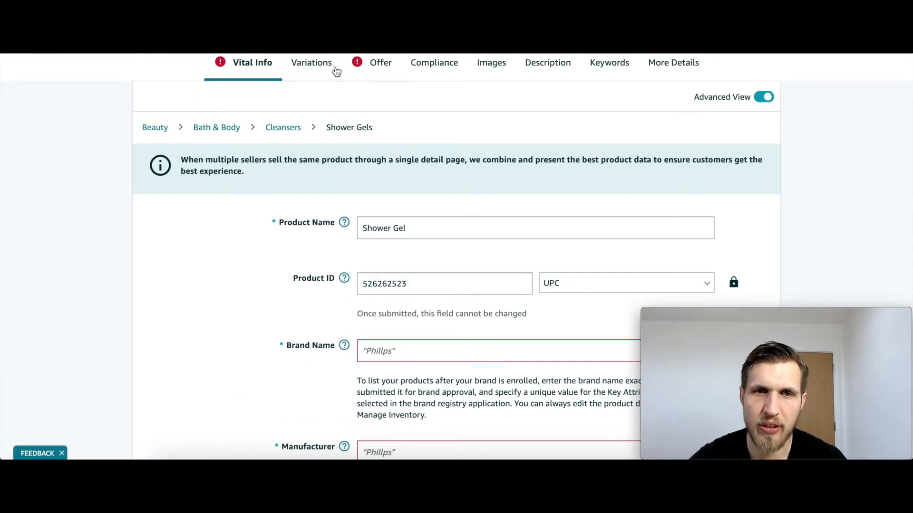
left_click(327, 69)
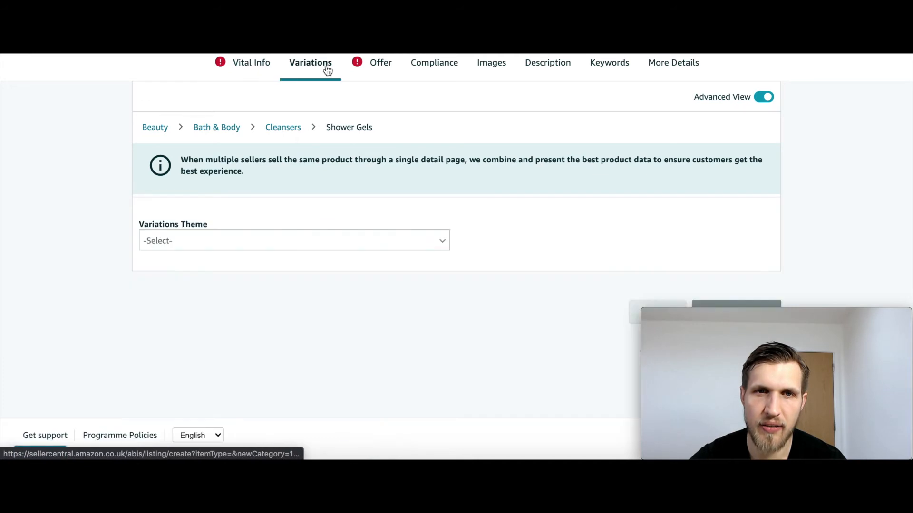
left_click(319, 241)
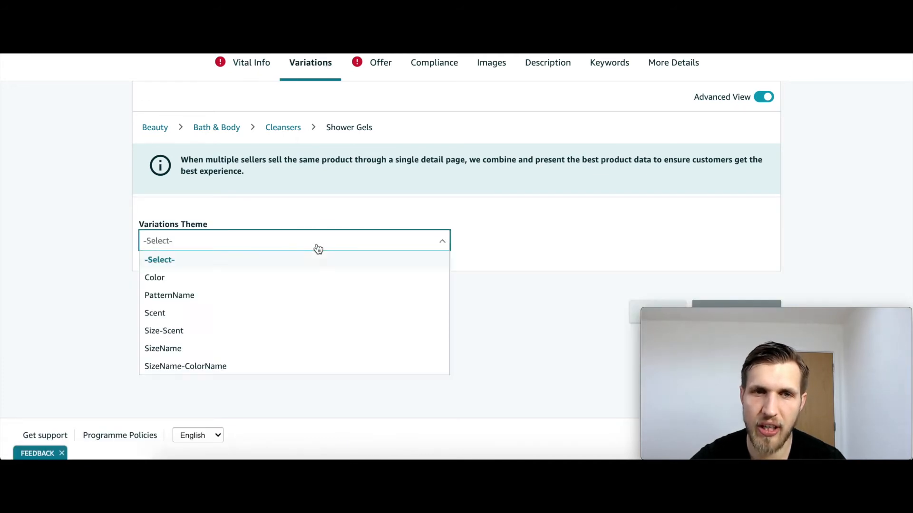
left_click(519, 265)
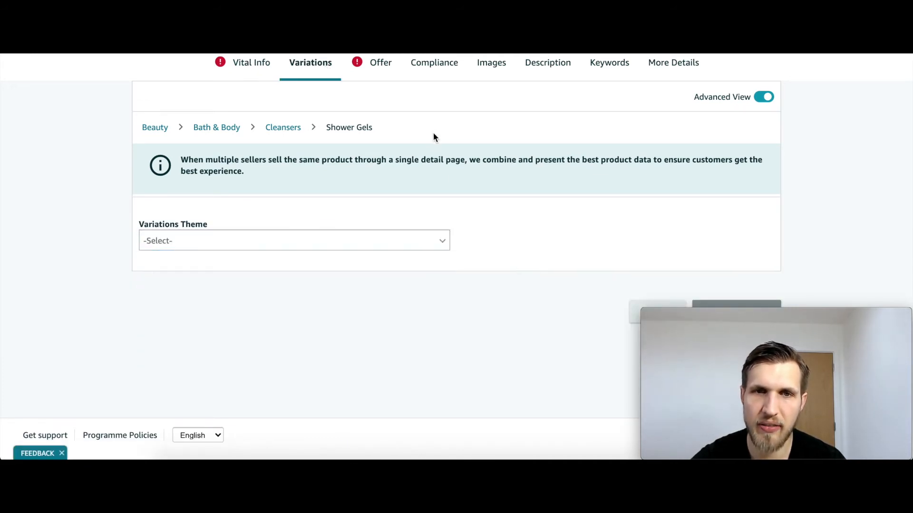
Step: In the listing's offer details, set Your price to £9.99
left_click(383, 68)
scroll(491, 192, "down", 2)
scroll(492, 190, "down", 1)
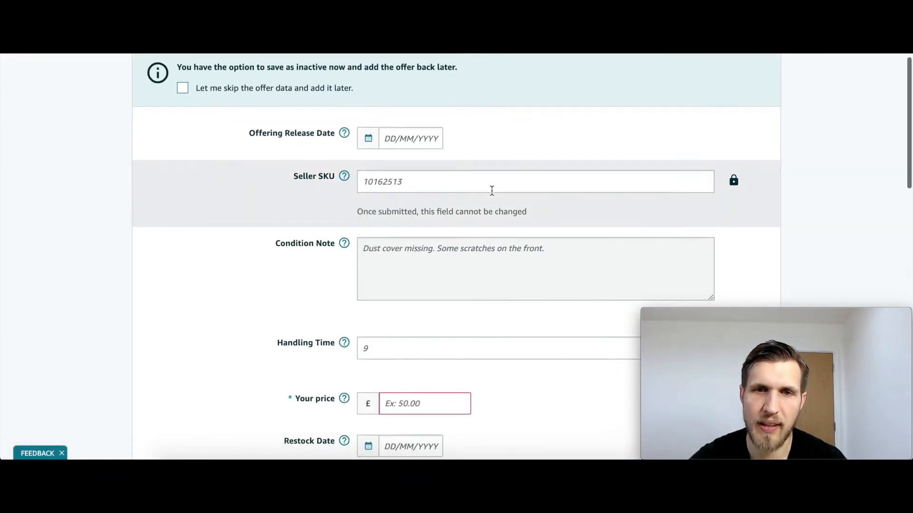
scroll(491, 189, "up", 1)
scroll(492, 191, "down", 4)
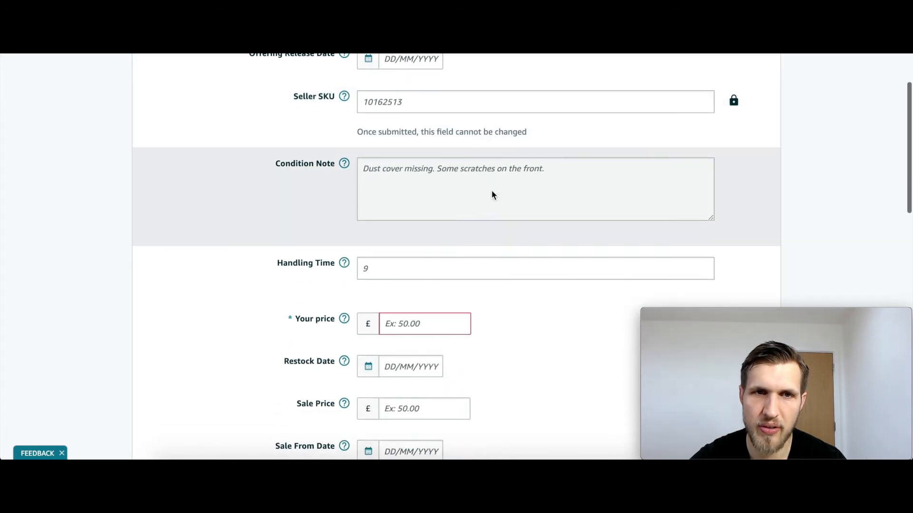
scroll(430, 220, "down", 4)
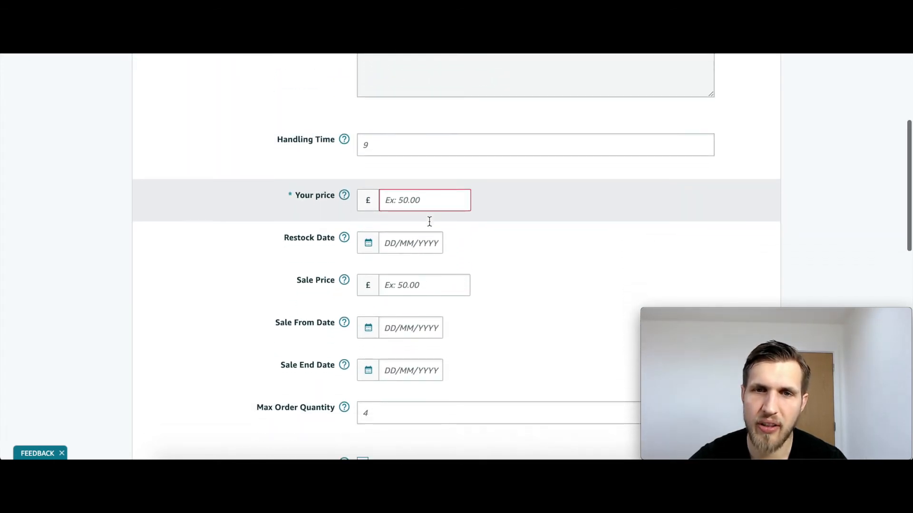
scroll(429, 222, "up", 2)
scroll(429, 222, "up", 3)
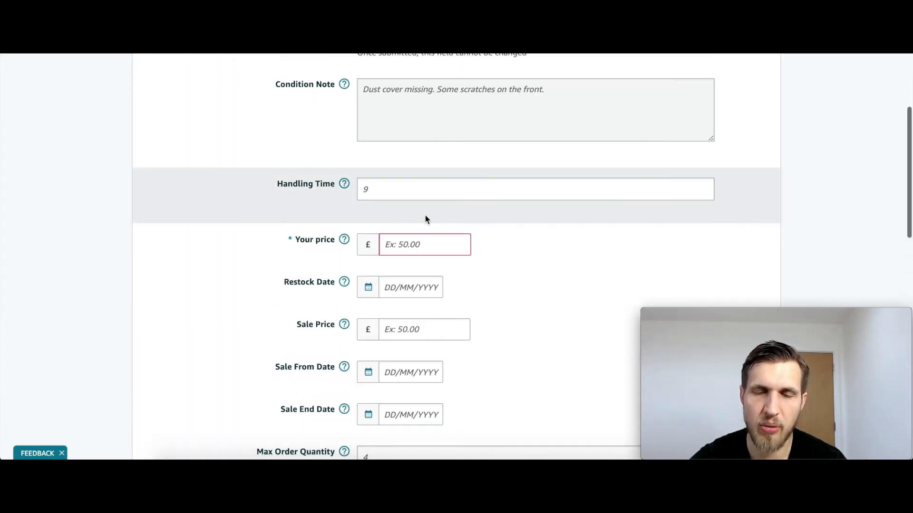
left_click(415, 241)
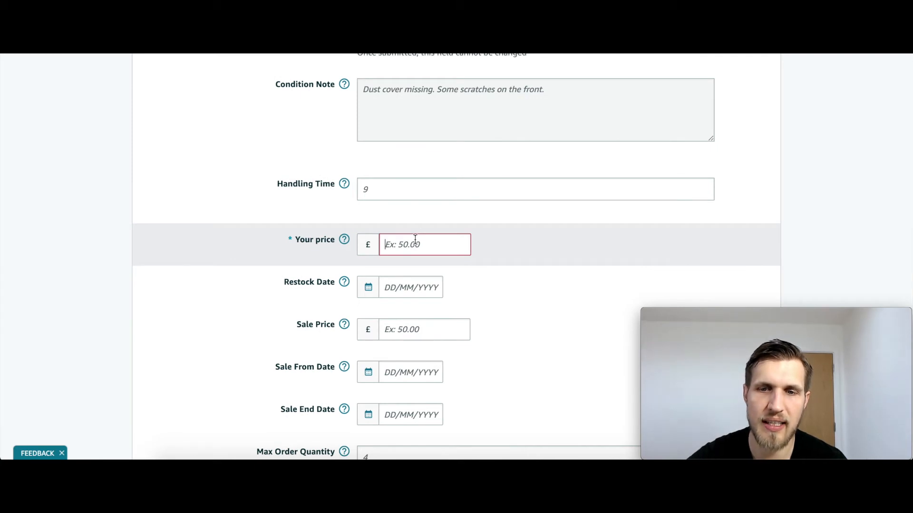
type("9.99")
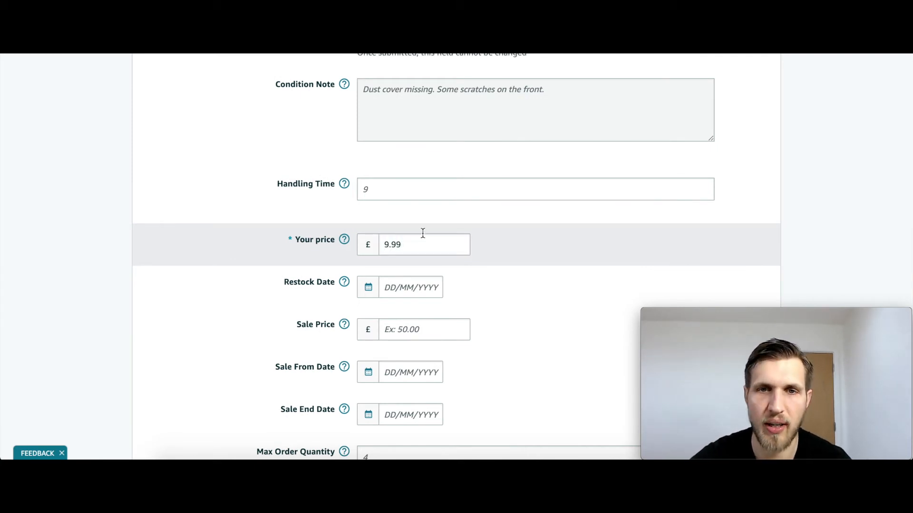
Step: Choose New as the item's Condition in the offer details
scroll(791, 224, "down", 1)
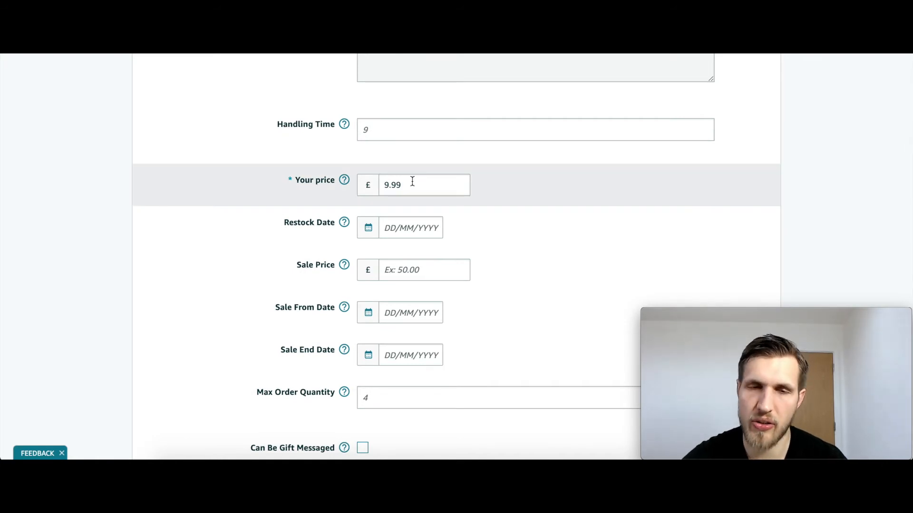
scroll(413, 182, "down", 5)
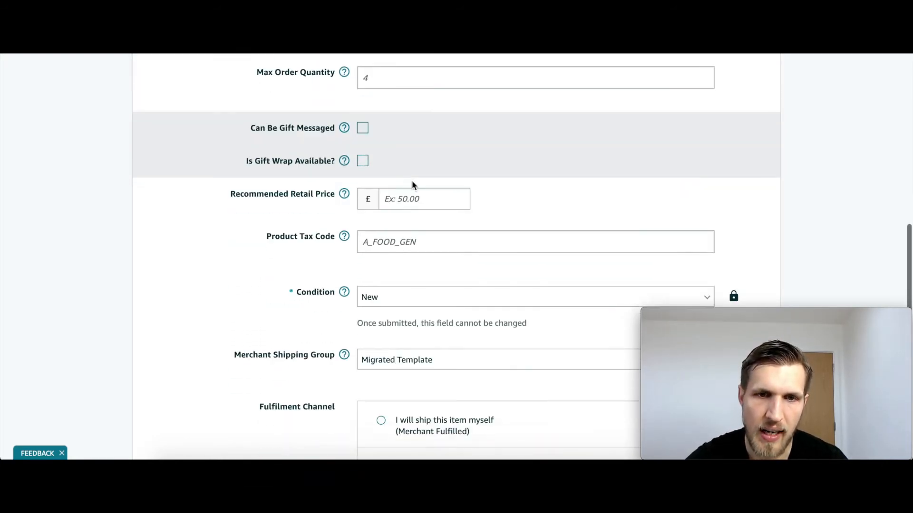
scroll(412, 185, "down", 2)
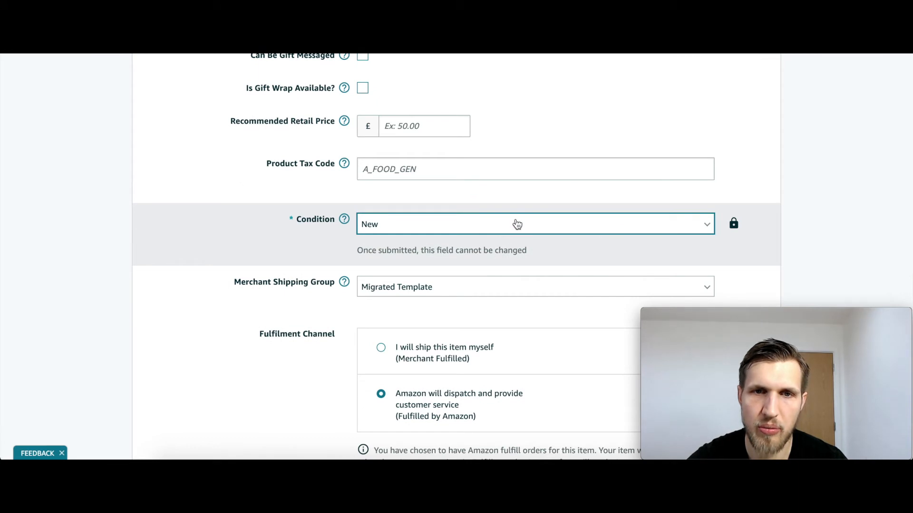
left_click(517, 224)
left_click(481, 261)
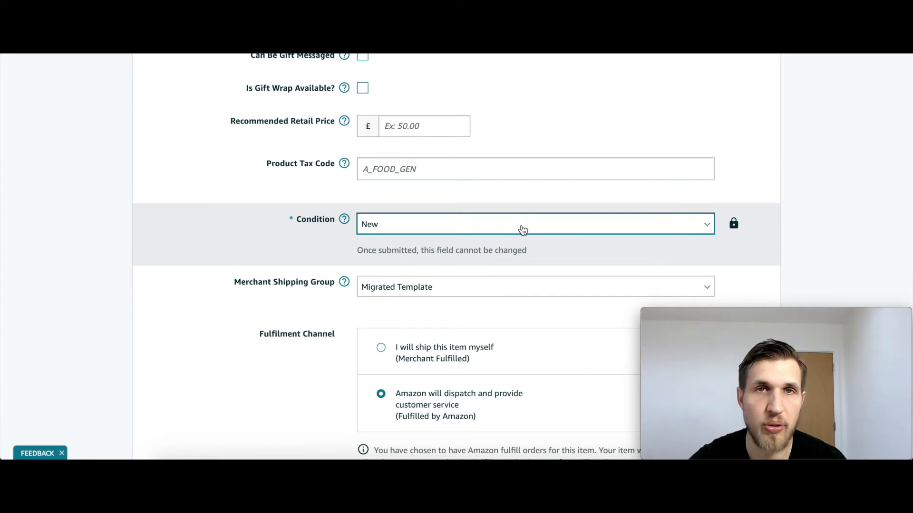
Step: Review the Merchant Shipping Group and Fulfilment Channel options of the offer
mouse_move(736, 229)
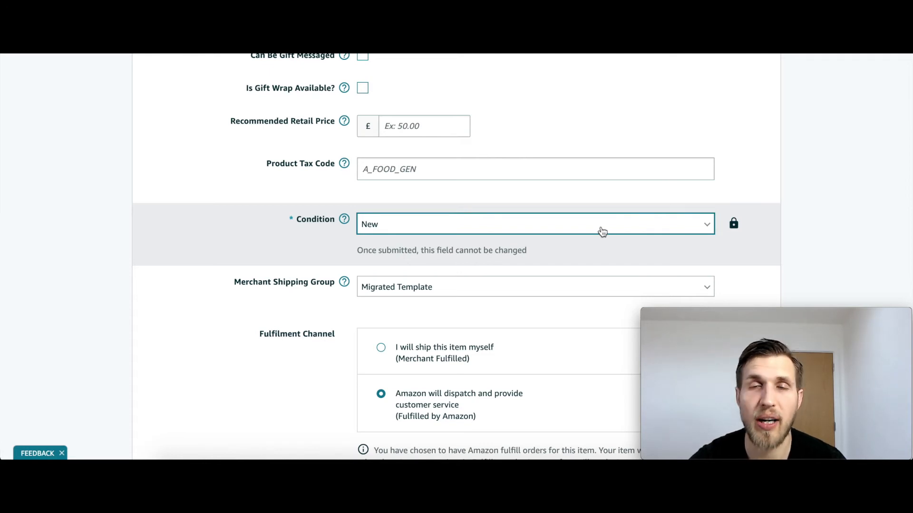
scroll(602, 231, "down", 1)
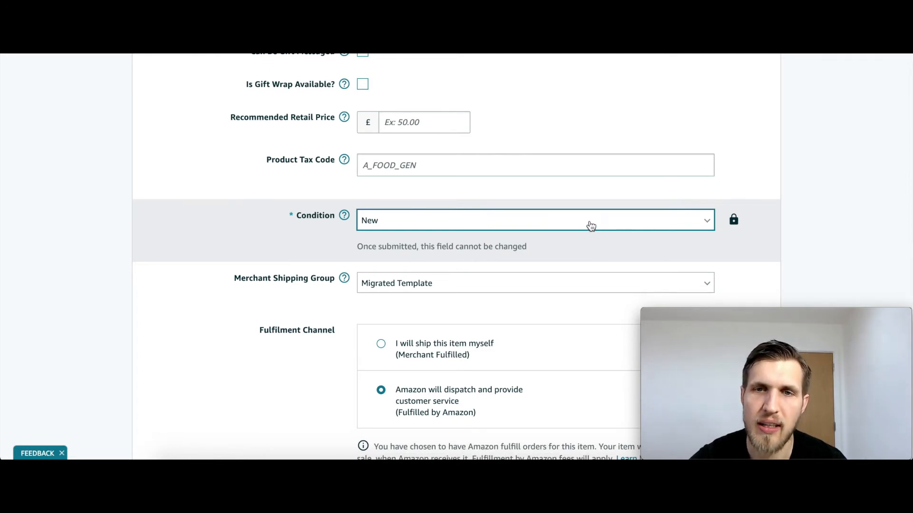
scroll(583, 240, "down", 3)
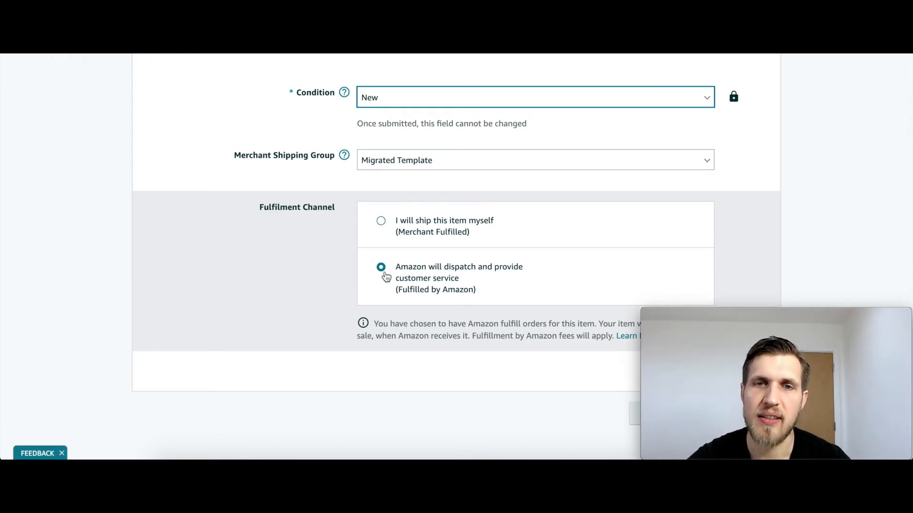
Step: Pass over the listing's Compliance fields and expand the image guidelines in the Images section to read the requirements
scroll(384, 270, "up", 20)
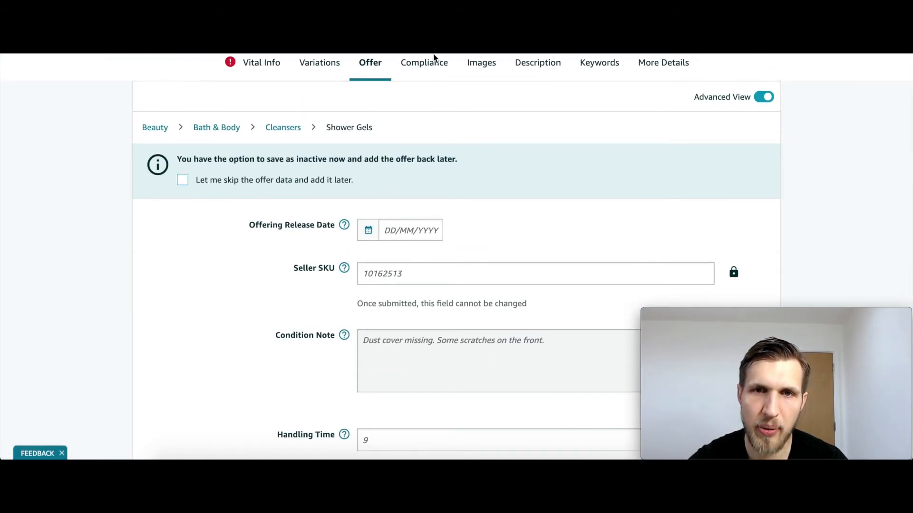
left_click(438, 63)
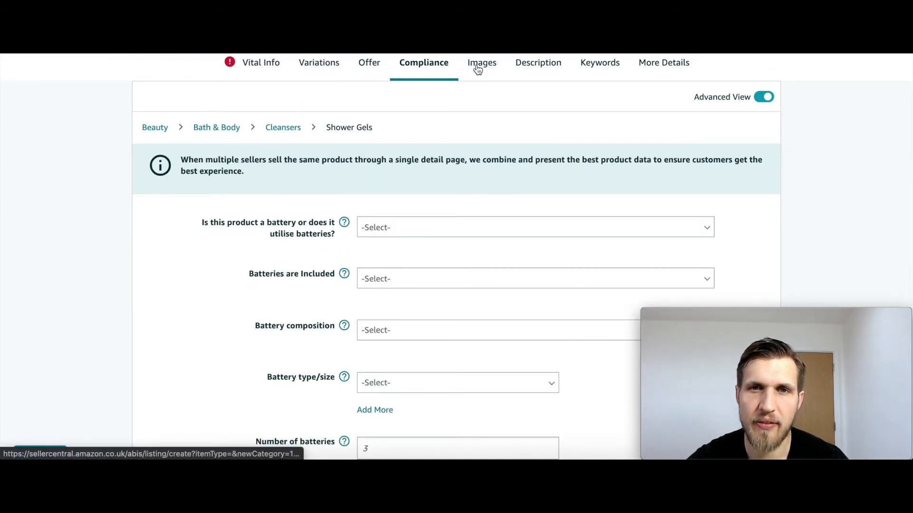
left_click(480, 68)
scroll(426, 210, "down", 2)
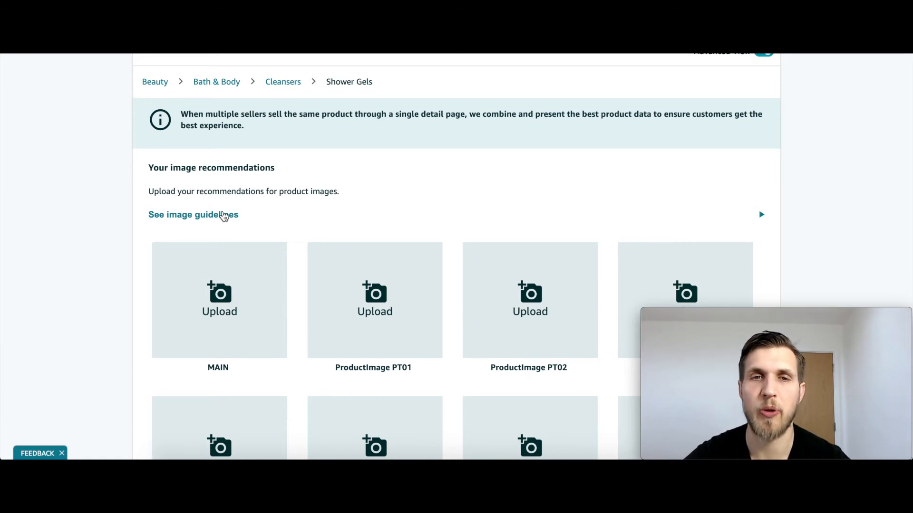
left_click(223, 216)
scroll(292, 297, "down", 1)
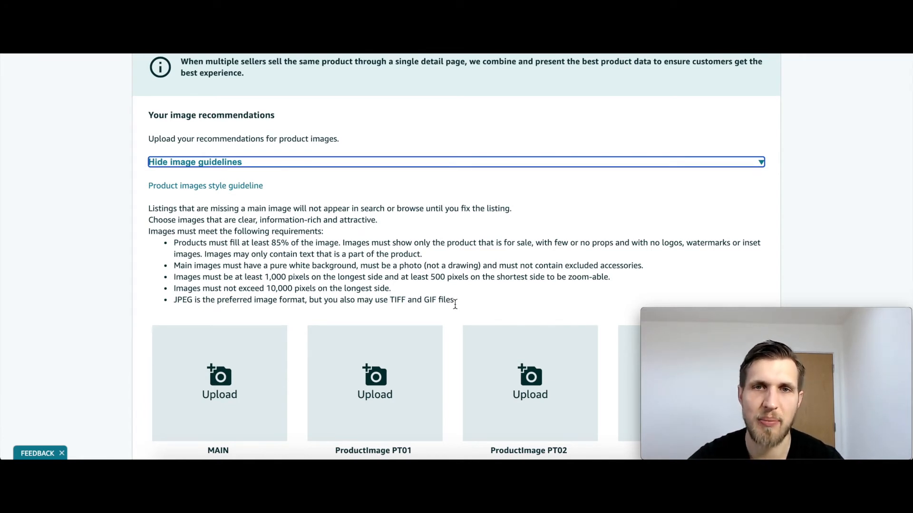
Step: Review the listing's Product Description fields, with a brief look at the keyword fields
scroll(455, 304, "up", 3)
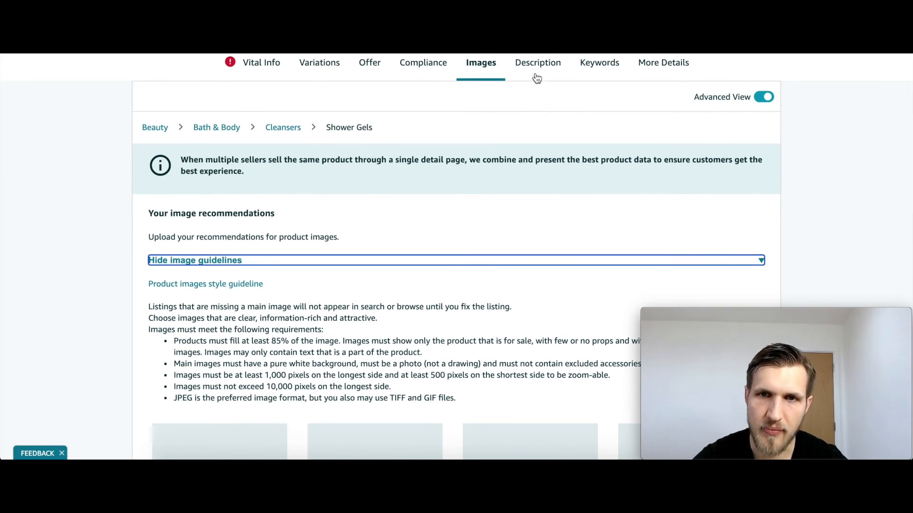
left_click(536, 69)
scroll(489, 121, "down", 1)
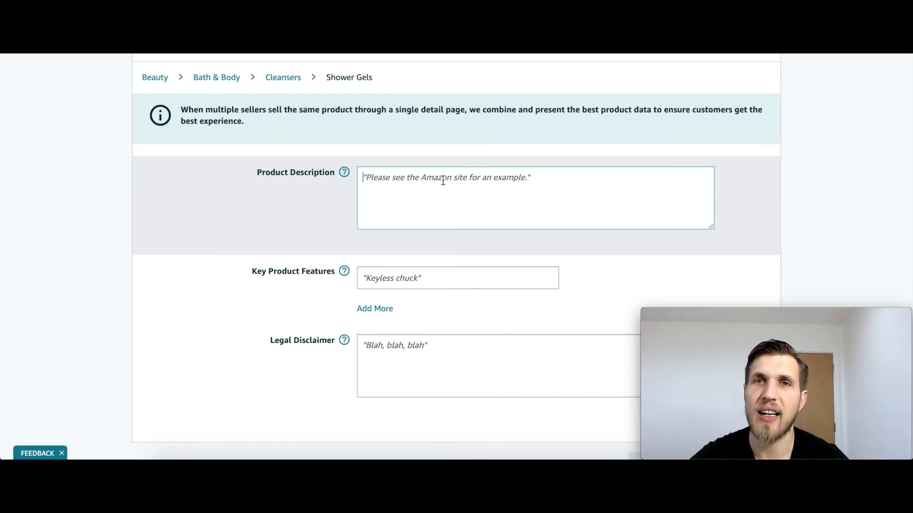
scroll(443, 179, "up", 1)
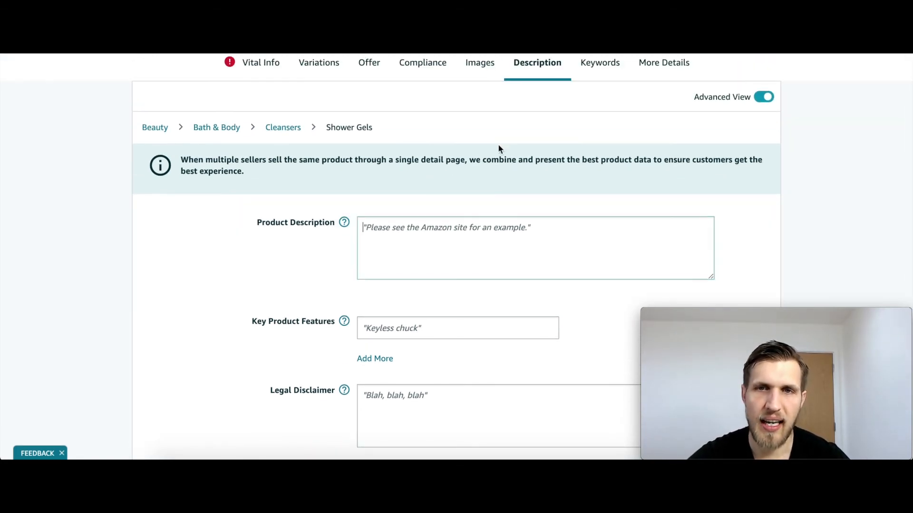
left_click(598, 76)
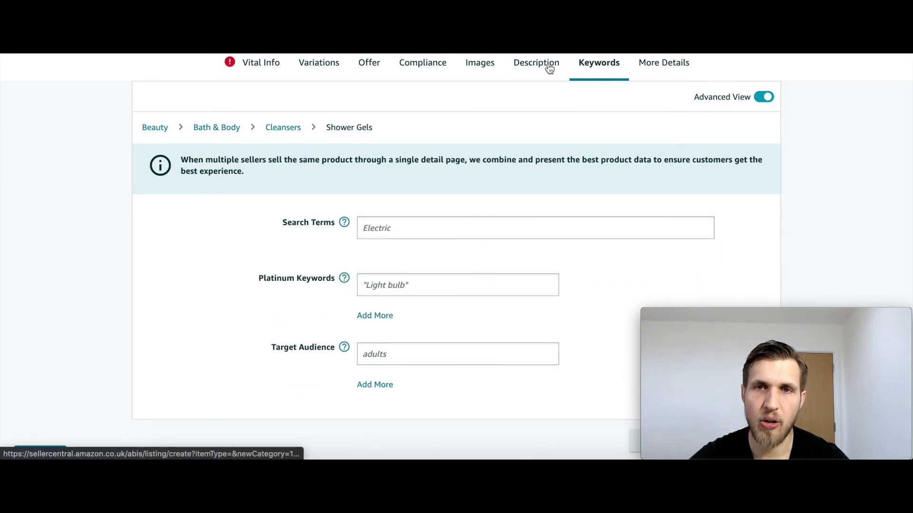
left_click(545, 73)
Step: Expand Key Product Features in the listing's description to five entry fields
left_click(405, 326)
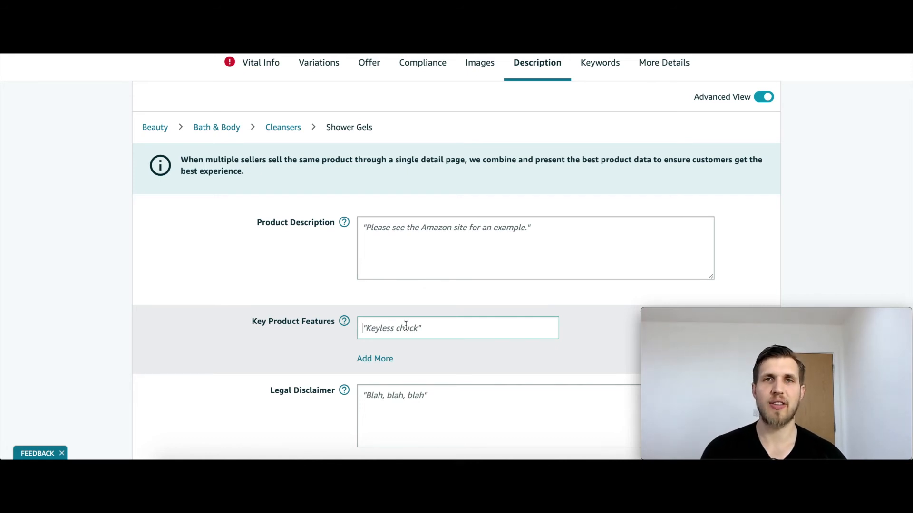
left_click(376, 362)
scroll(375, 369, "down", 1)
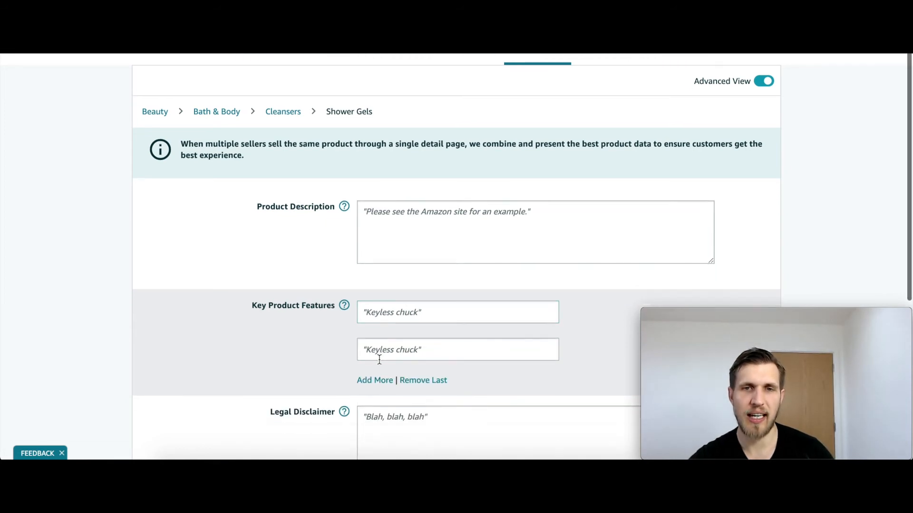
left_click(375, 369)
scroll(369, 375, "down", 2)
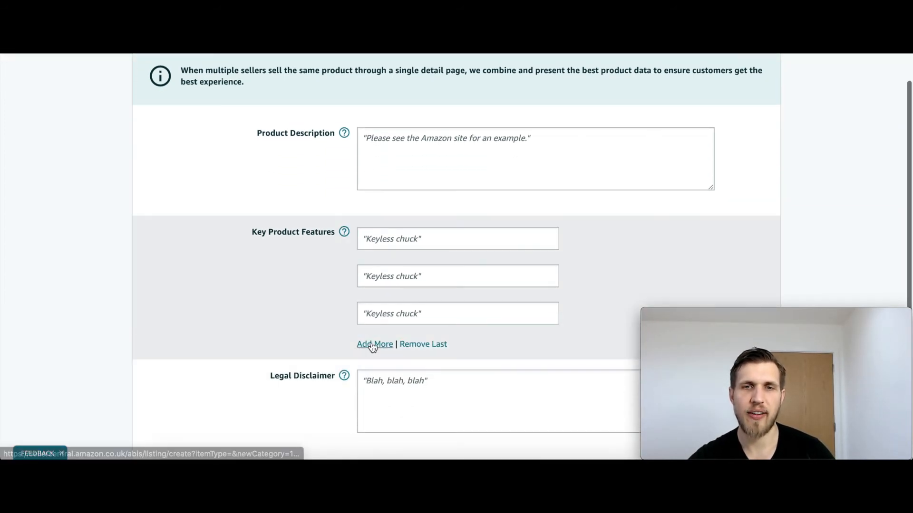
left_click(370, 346)
left_click(373, 383)
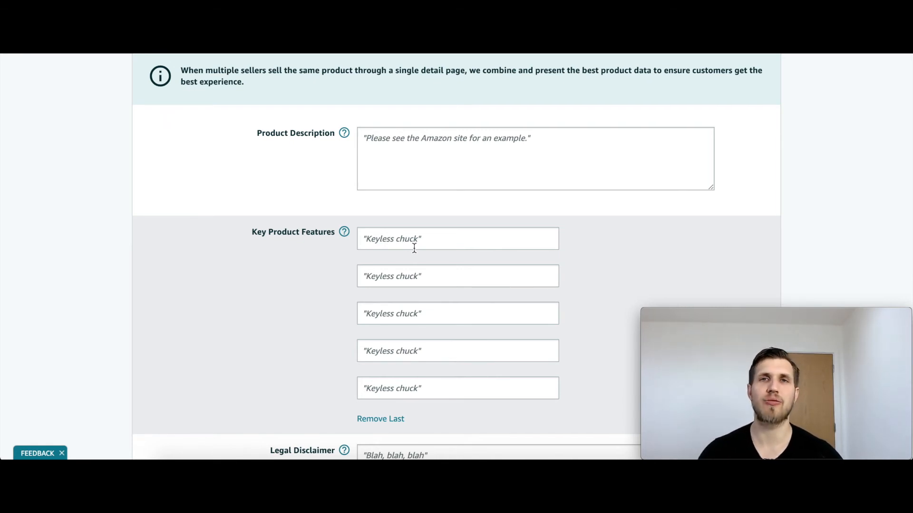
Step: Look over the listing's Search Terms and other keyword fields, and recheck the required Vital Info fields
scroll(414, 248, "up", 2)
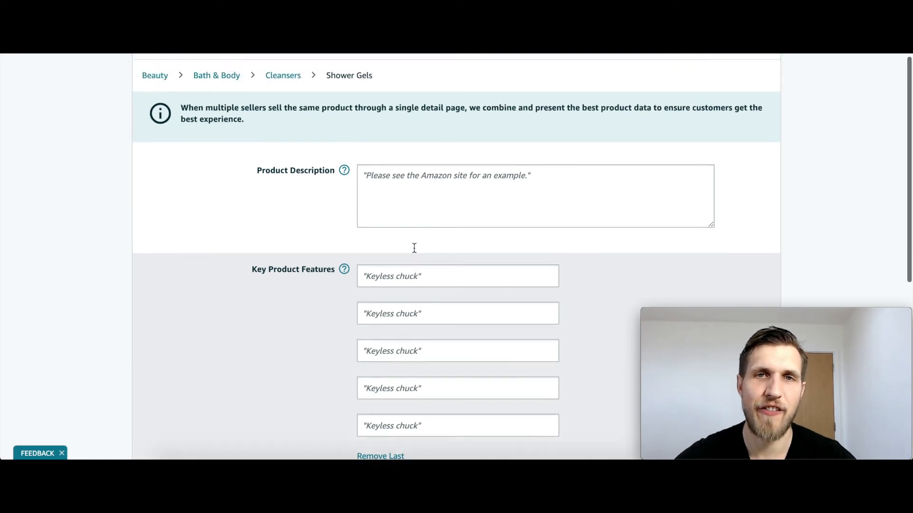
left_click(604, 67)
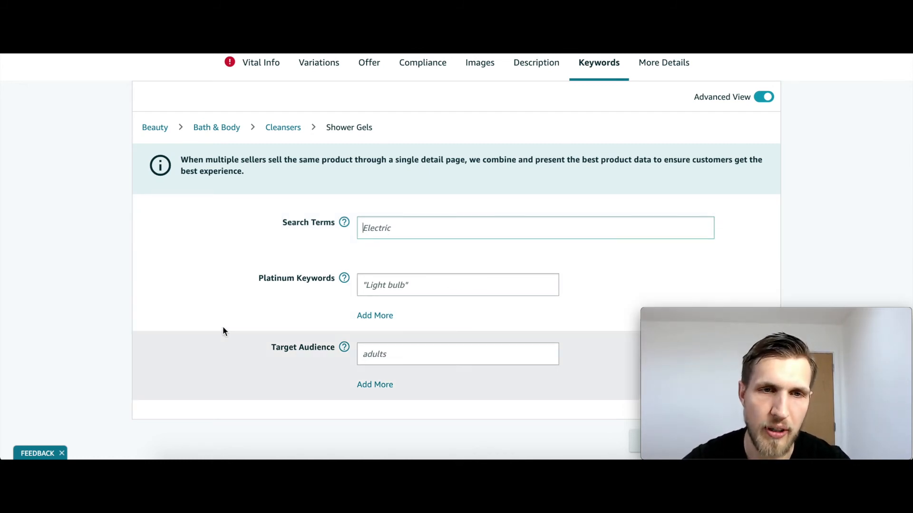
left_click(230, 80)
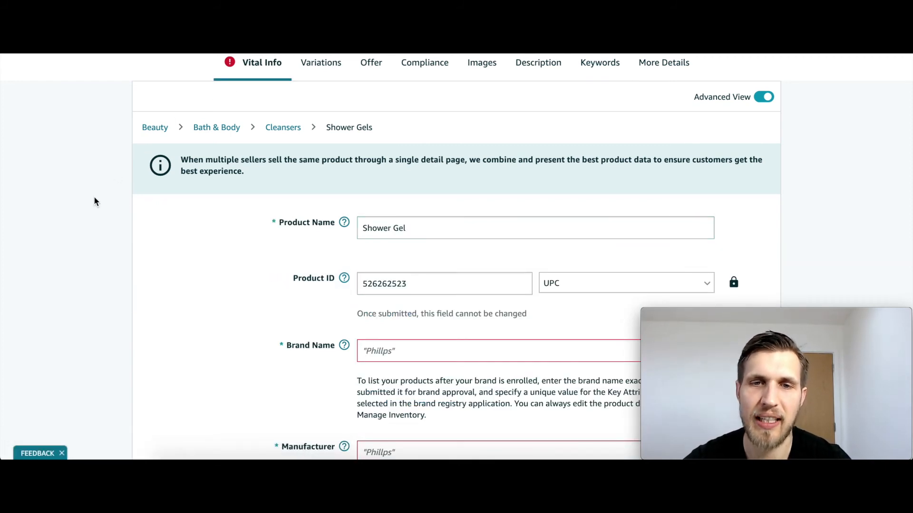
scroll(94, 196, "down", 1)
scroll(93, 196, "up", 1)
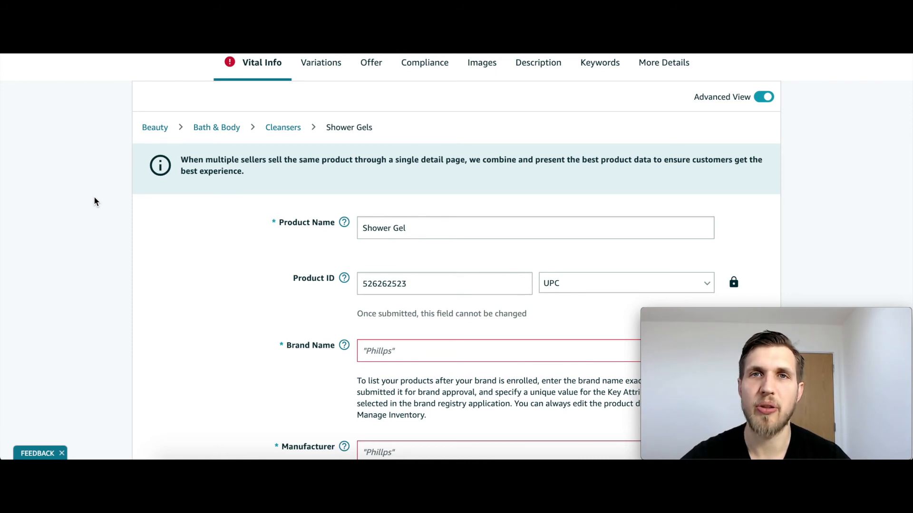
scroll(75, 206, "down", 2)
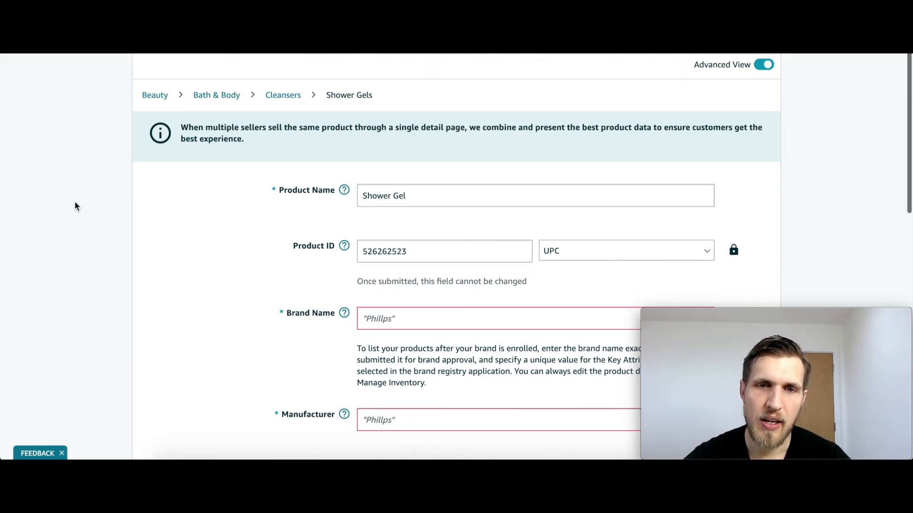
scroll(75, 205, "up", 2)
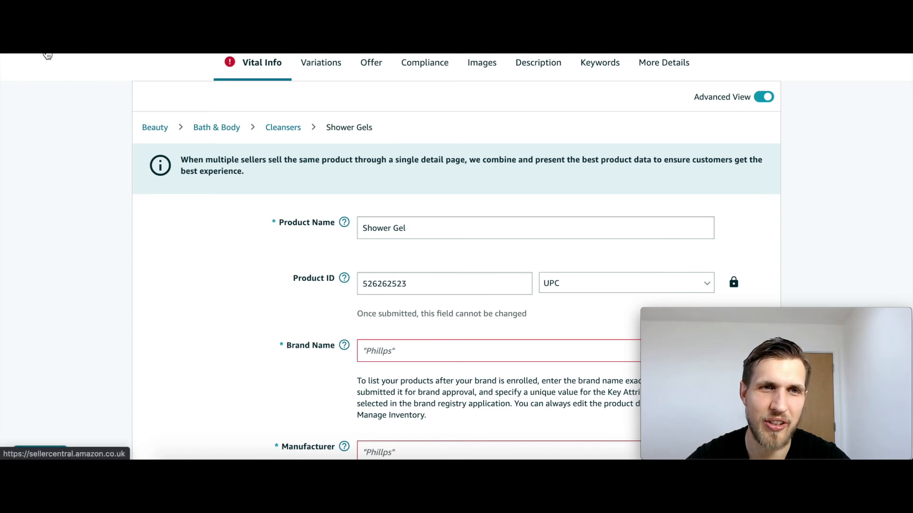
Step: Return to the Seller Central home page and start adding another product that is not sold on Amazon
left_click(73, 149)
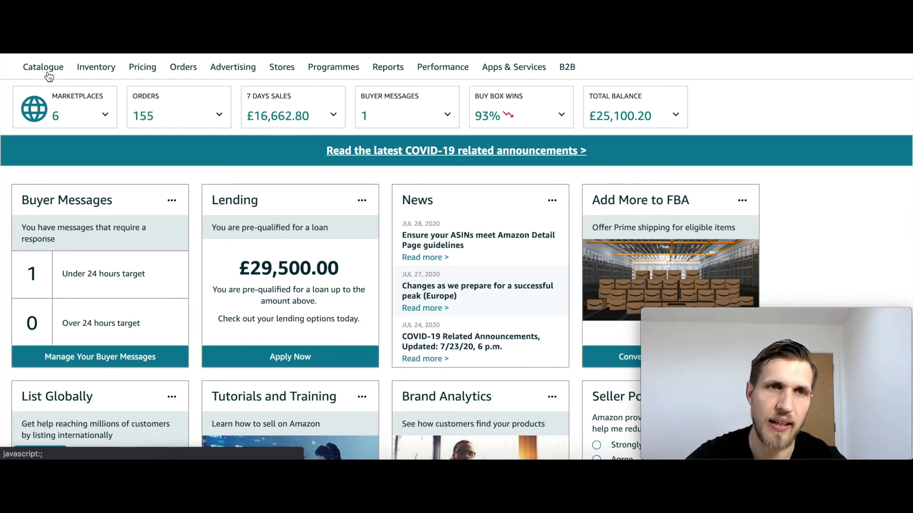
mouse_move(40, 77)
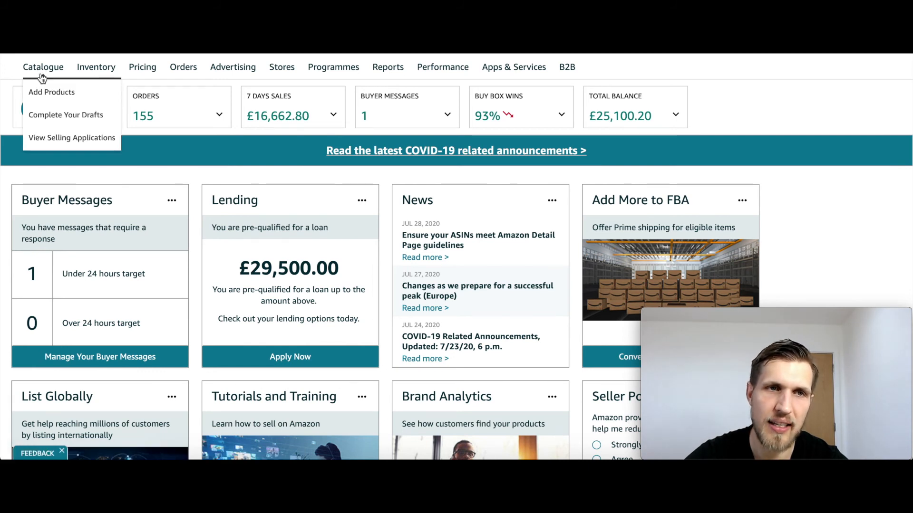
left_click(43, 91)
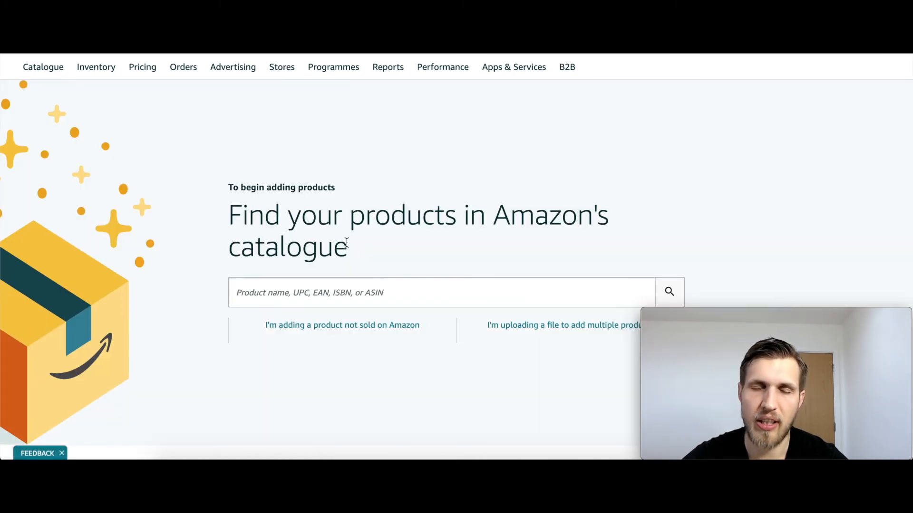
scroll(346, 243, "down", 1)
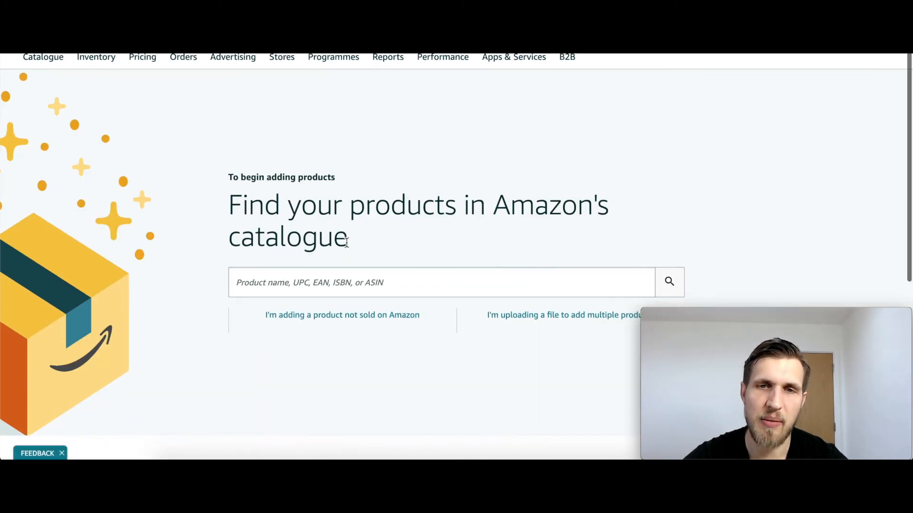
left_click(342, 314)
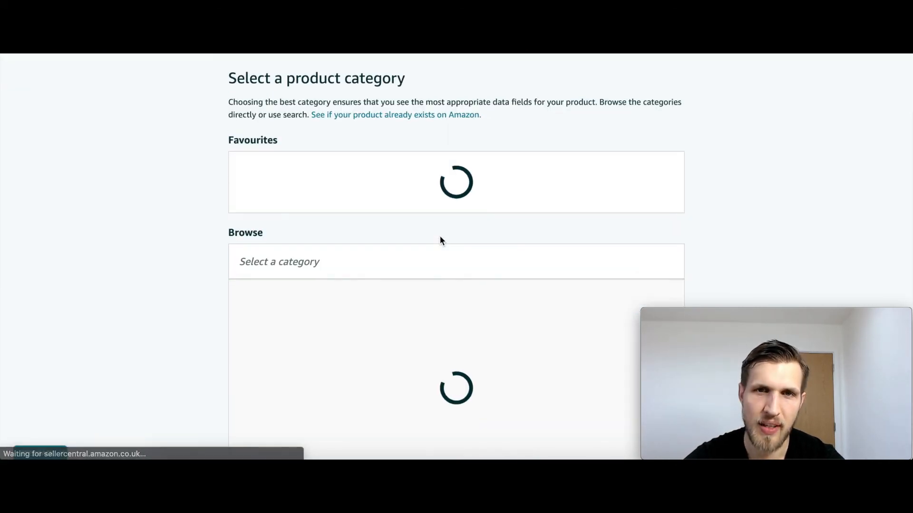
Step: Search the product categories for "Face masks"
scroll(440, 236, "down", 4)
scroll(153, 244, "down", 2)
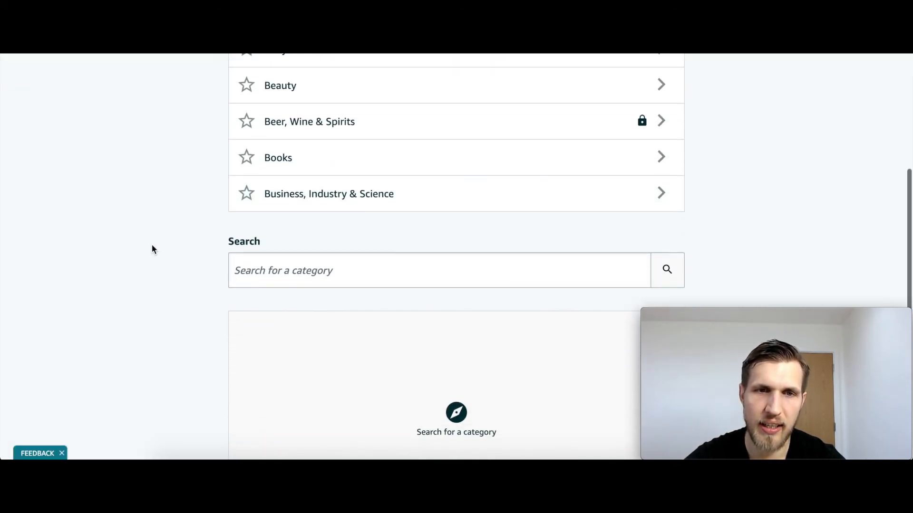
left_click(238, 242)
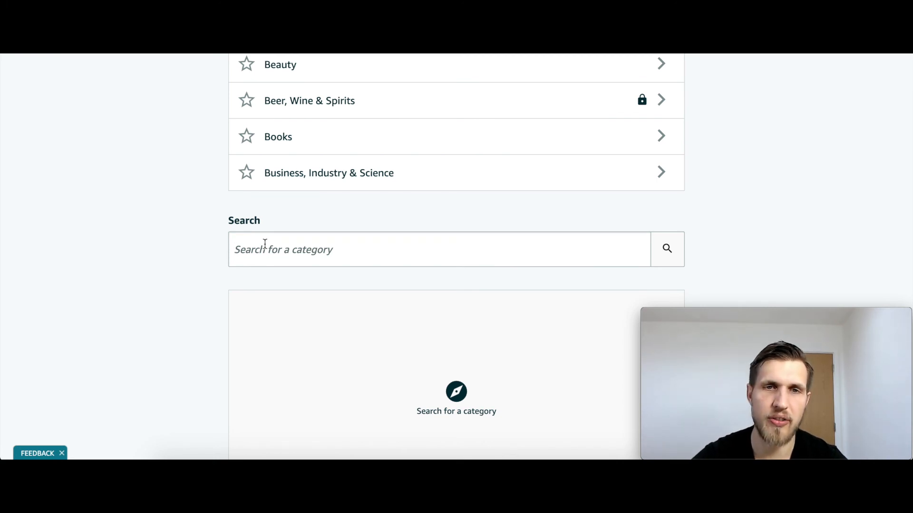
type("Fra")
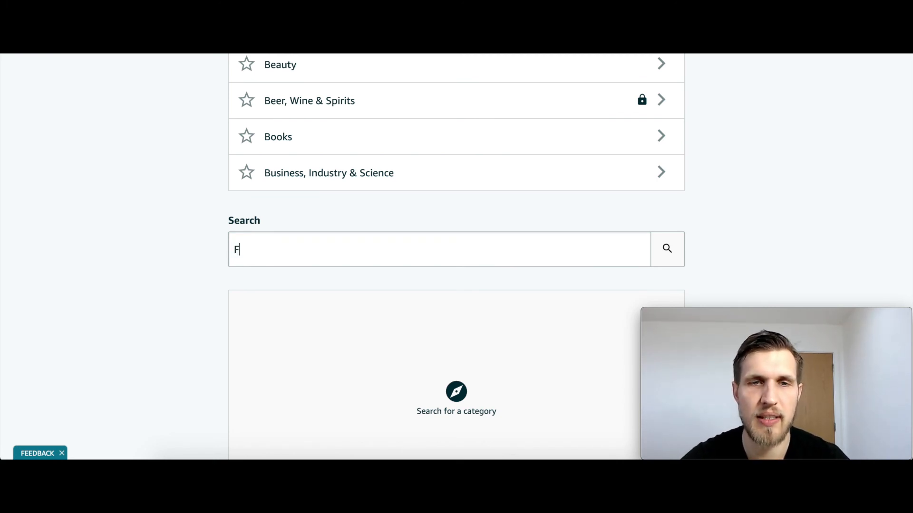
key("BackSpace")
key("BackSpace")
type("ace masks")
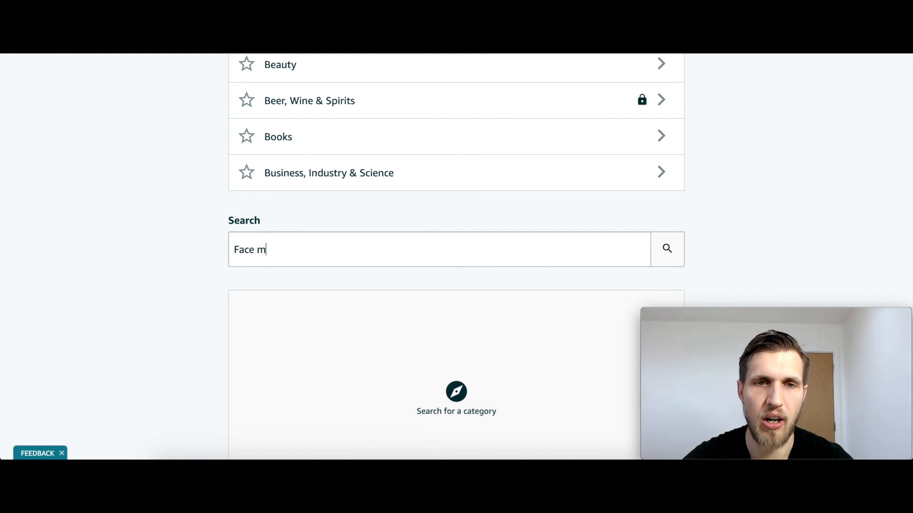
key("Return")
Step: Examine the matching face mask categories, comparing which are selectable and which are locked behind approval
scroll(122, 286, "down", 3)
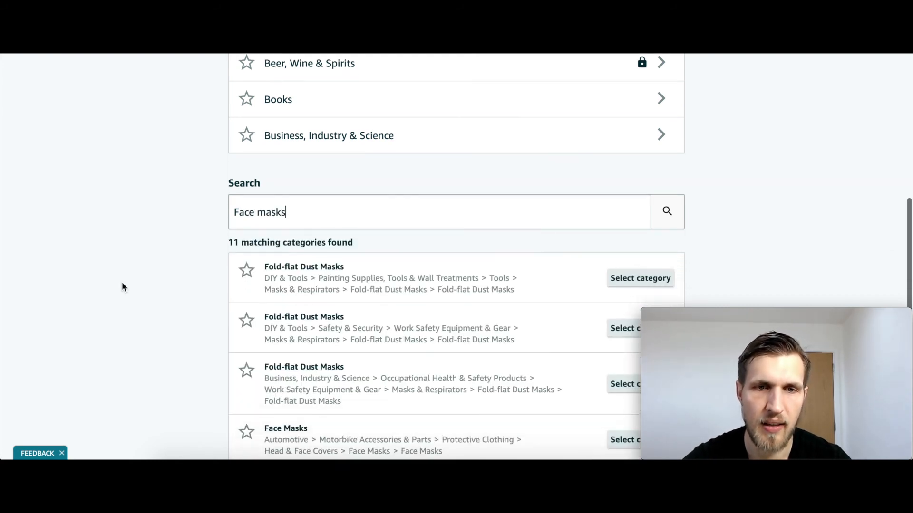
scroll(370, 290, "down", 3)
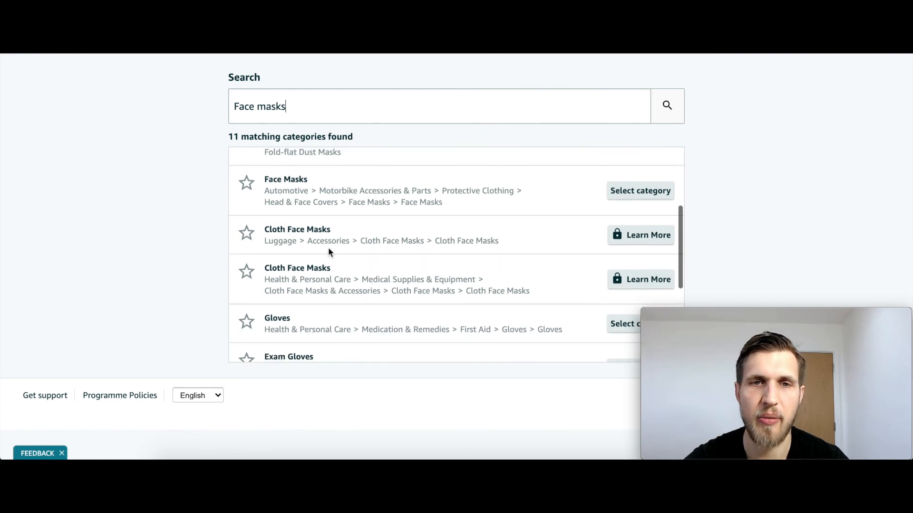
scroll(328, 247, "down", 1)
scroll(328, 259, "down", 1)
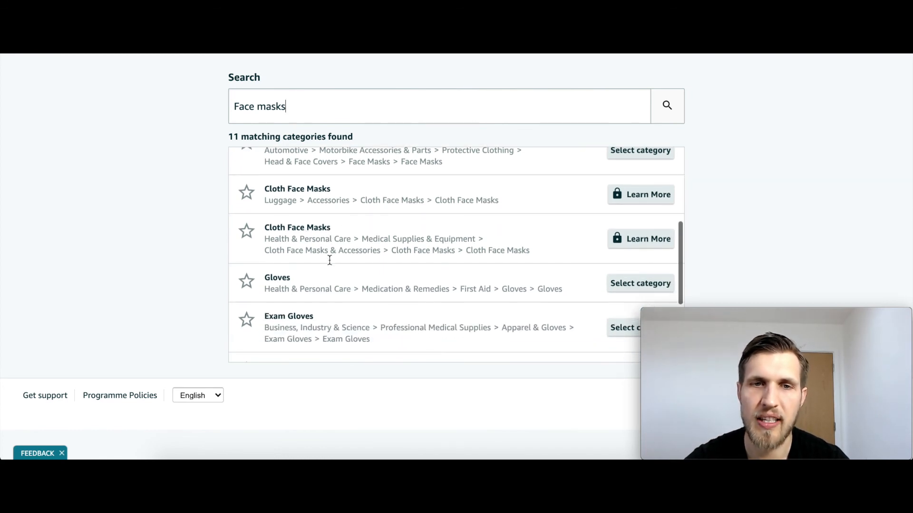
scroll(461, 252, "up", 1)
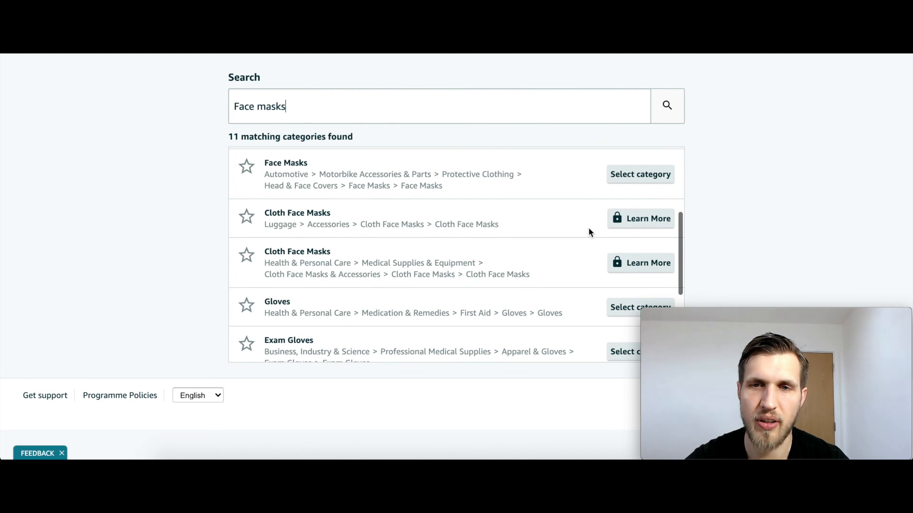
scroll(485, 224, "up", 1)
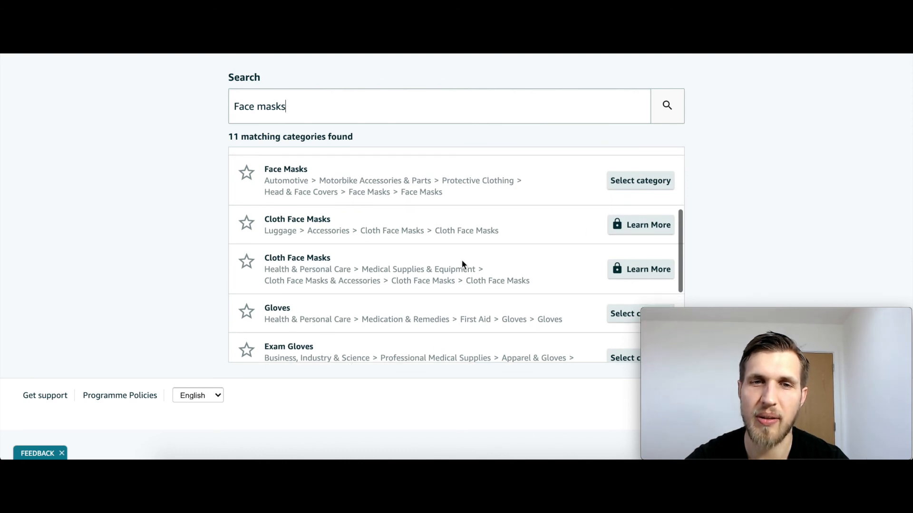
scroll(456, 270, "up", 1)
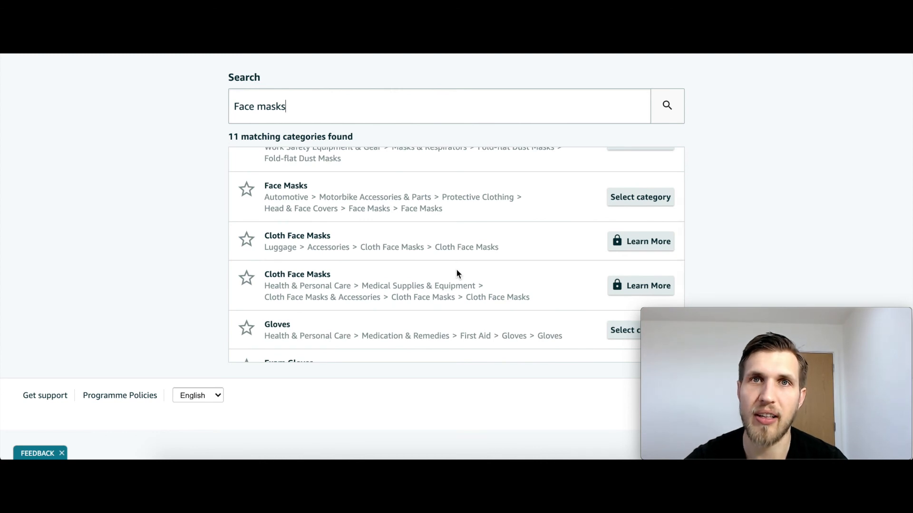
scroll(456, 274, "down", 1)
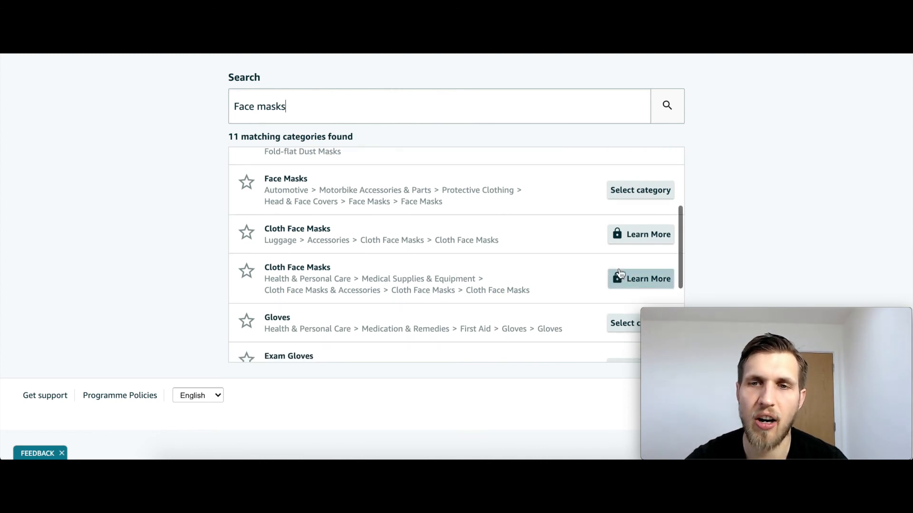
scroll(618, 235, "up", 2)
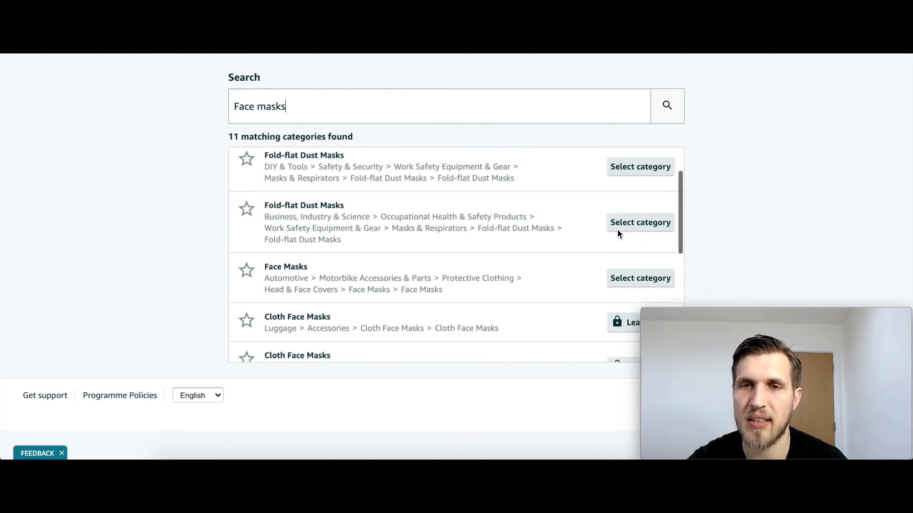
Step: Look through the remaining face mask categories and open the approval information for the locked Cloth Face Masks category under Luggage > Accessories
scroll(618, 232, "down", 5)
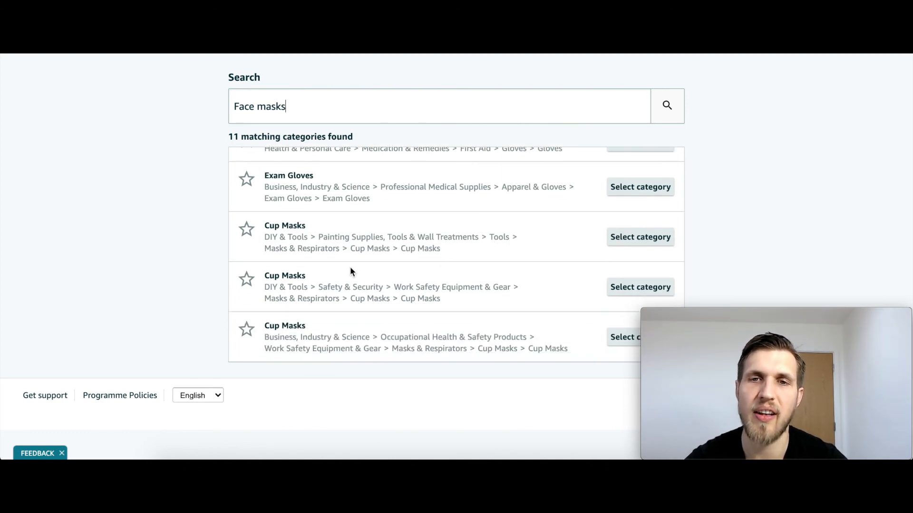
scroll(185, 243, "up", 1)
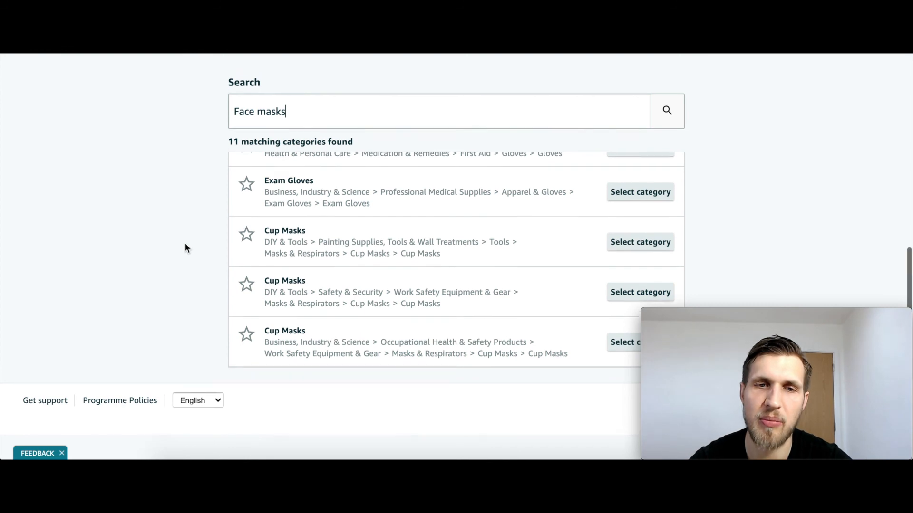
scroll(184, 248, "up", 1)
scroll(184, 247, "down", 1)
scroll(347, 288, "up", 1)
scroll(346, 287, "up", 1)
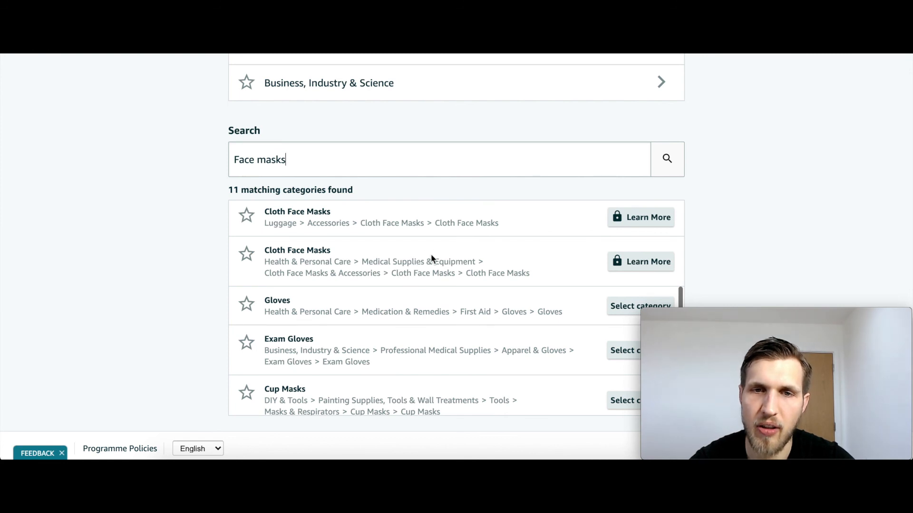
scroll(380, 223, "up", 1)
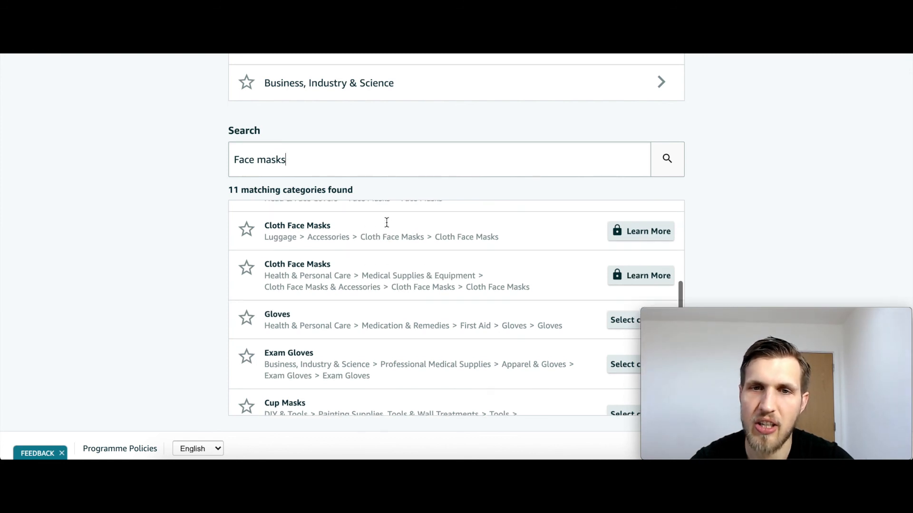
left_click(618, 240)
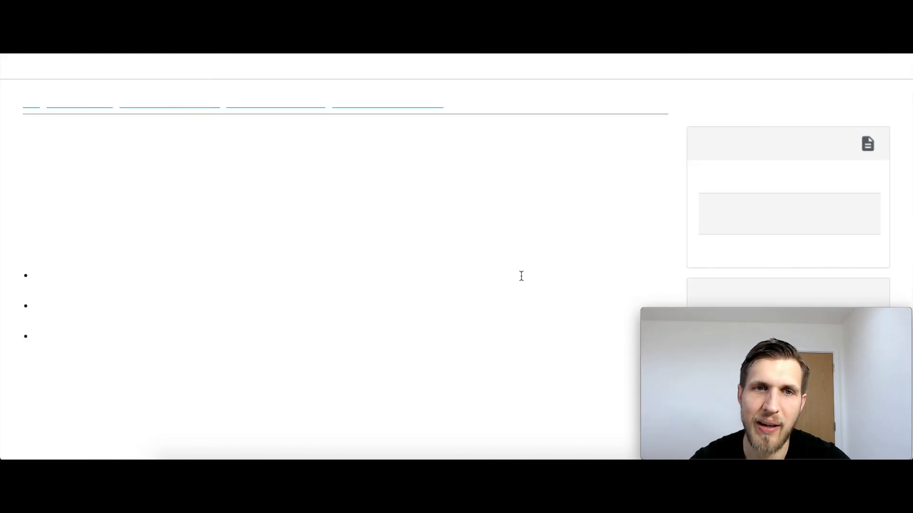
Step: Read through the help article on categories and products requiring approval, including the request steps, restricted products and the list of categories needing approval
scroll(521, 276, "down", 2)
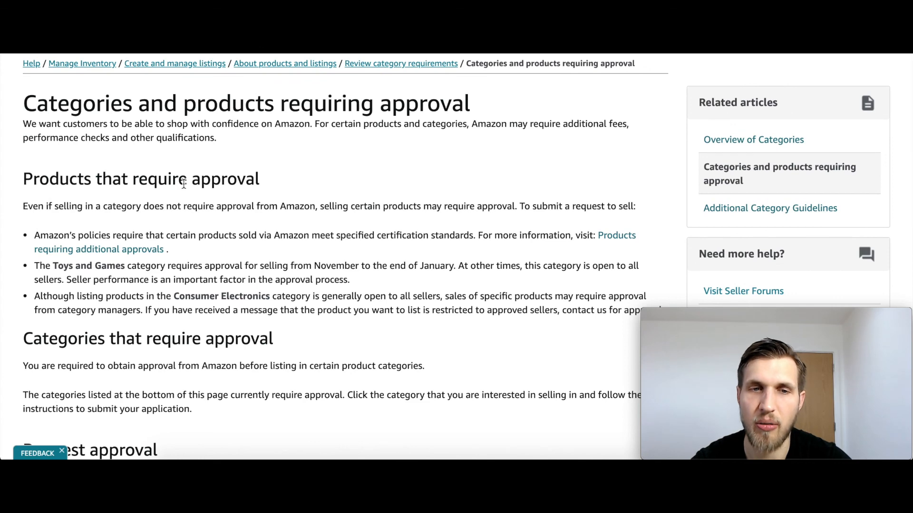
scroll(271, 201, "down", 1)
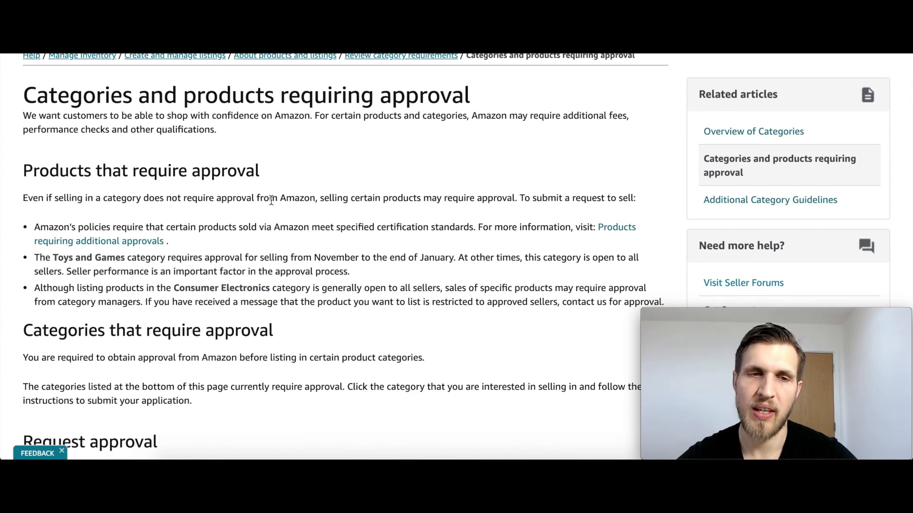
scroll(271, 200, "up", 1)
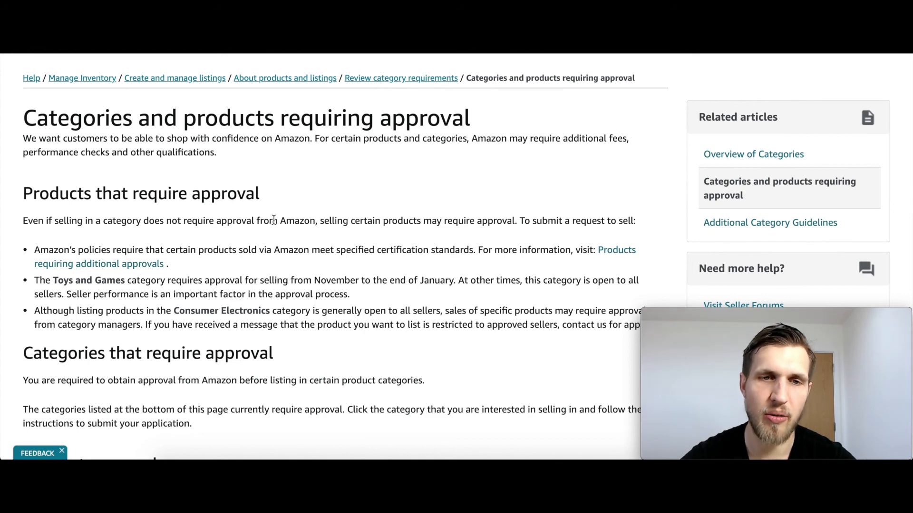
scroll(271, 201, "down", 3)
scroll(273, 220, "down", 4)
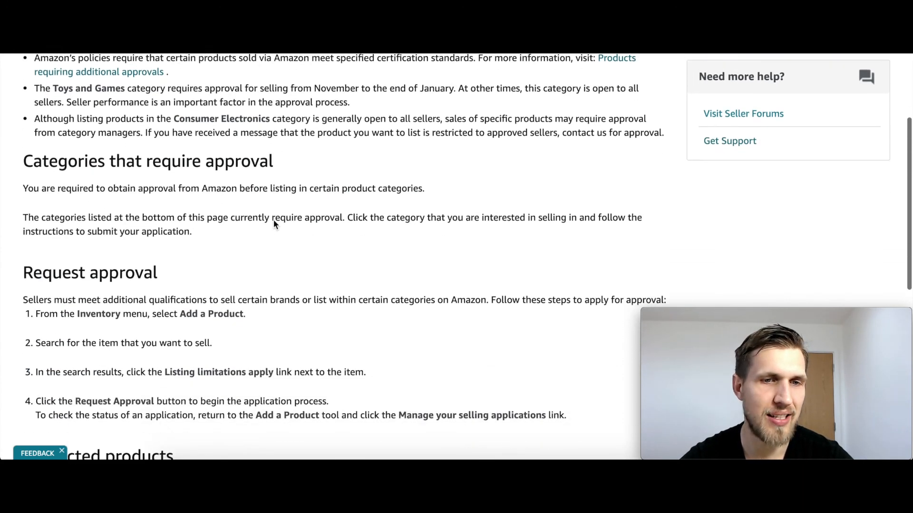
scroll(273, 220, "down", 3)
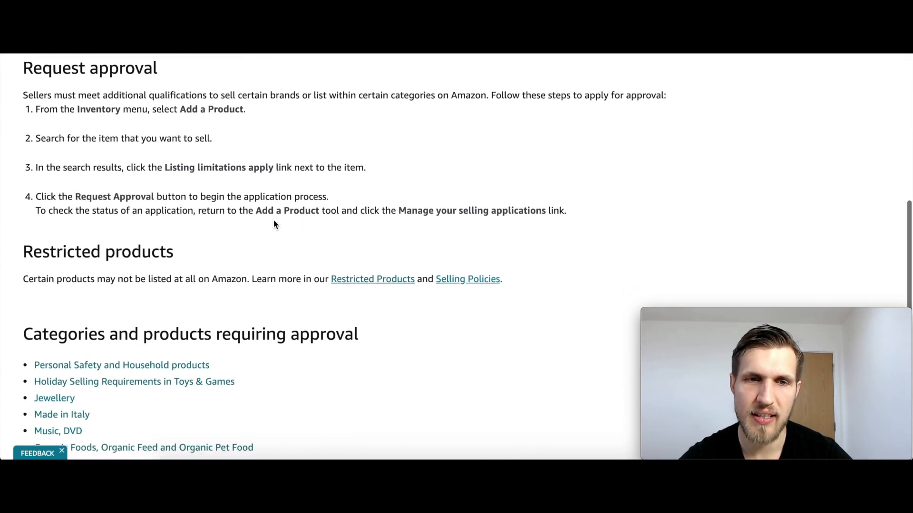
scroll(267, 233, "up", 2)
scroll(268, 236, "up", 8)
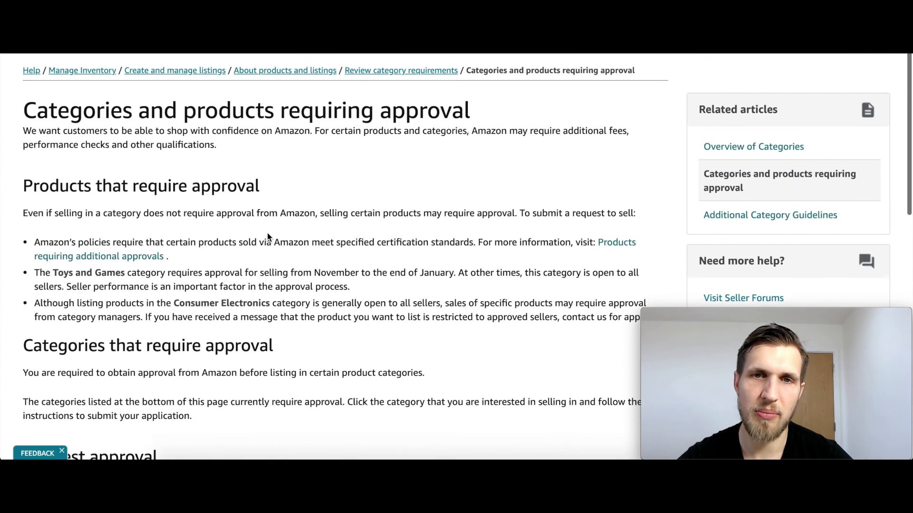